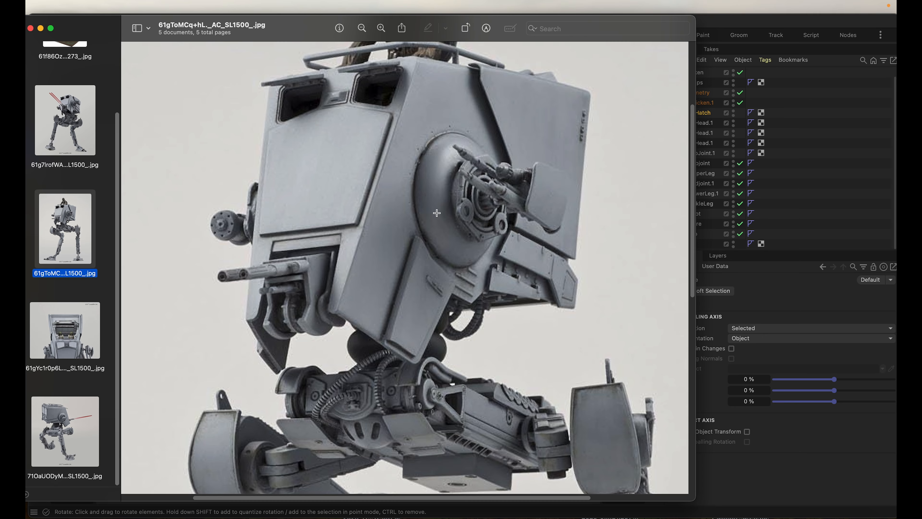
Step: Return to the walker model in Cinema 4D, duplicate the Sphere between head and torso, and raise the copy into the head
{"action": "key", "text": "super+Tab"}
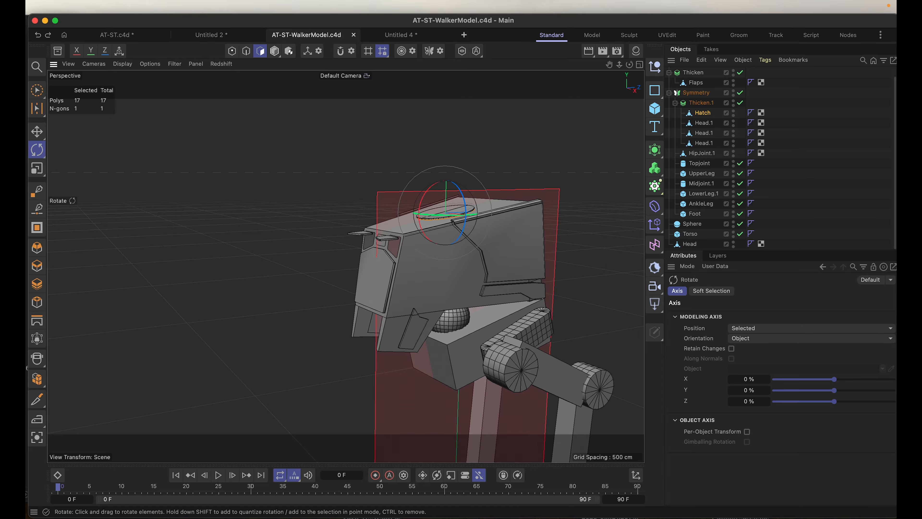
{"action": "left_click", "coordinate": [688, 225]}
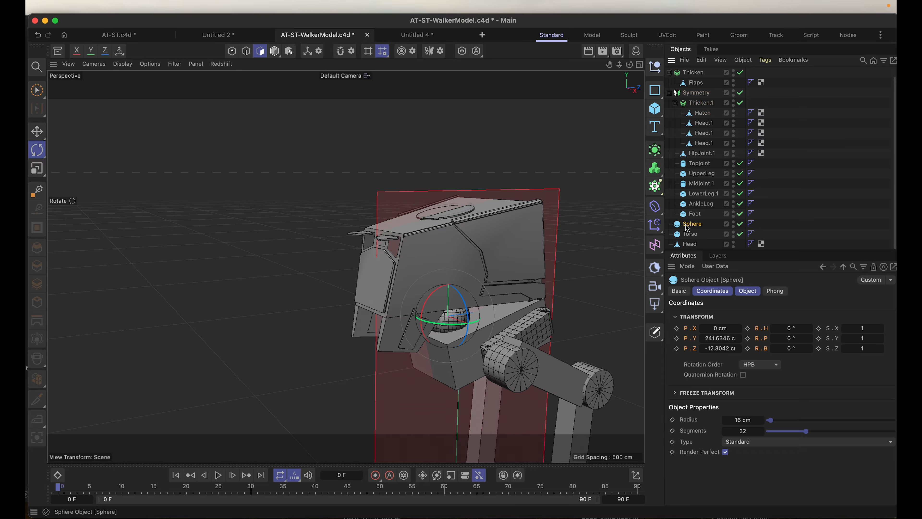
{"action": "key", "text": "super+c"}
{"action": "key", "text": "super+v"}
{"action": "key", "text": "e"}
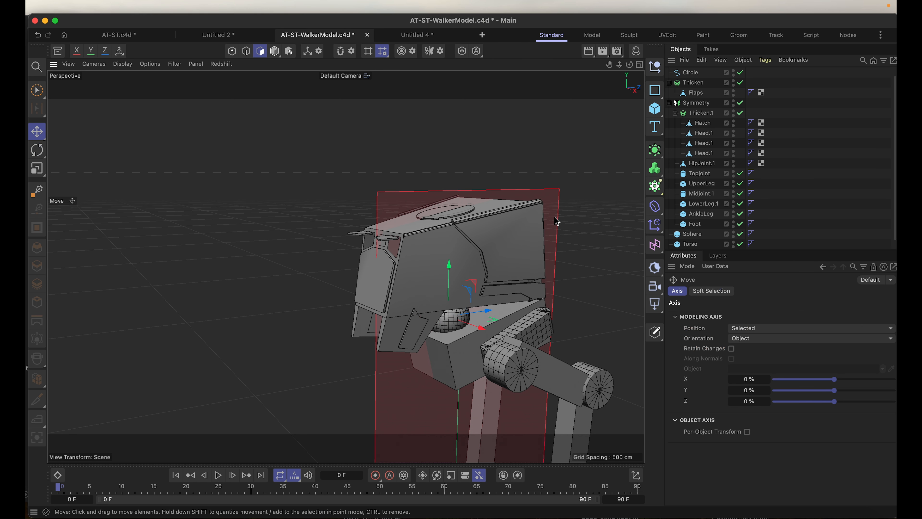
{"action": "left_click_drag", "start_coordinate": [449, 279], "coordinate": [465, 216]}
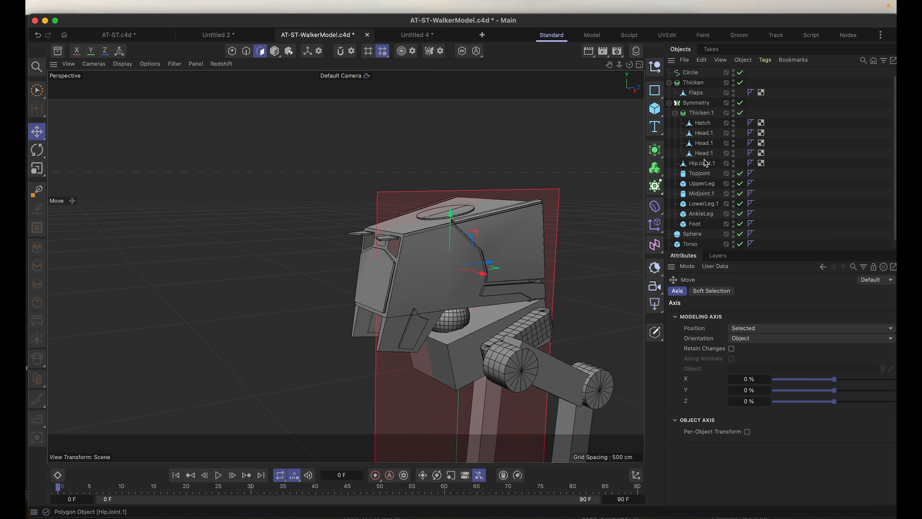
{"action": "scroll", "coordinate": [701, 117], "scroll_direction": "up", "scroll_amount": 1}
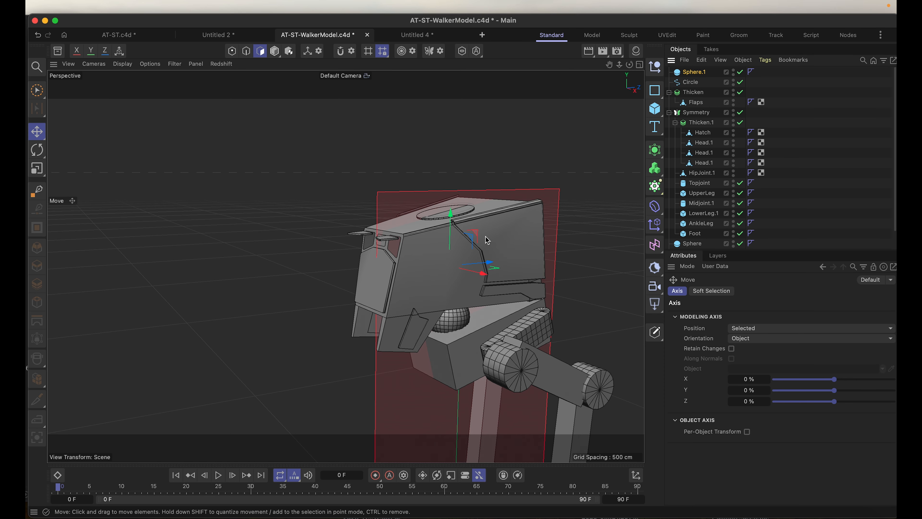
Step: In the right view, centre the sphere copy on the blueprint's round side housing at about Y 272 cm, Z -35.7 cm, with radius 24 cm
{"action": "left_click", "coordinate": [640, 64]}
{"action": "left_click", "coordinate": [341, 267]}
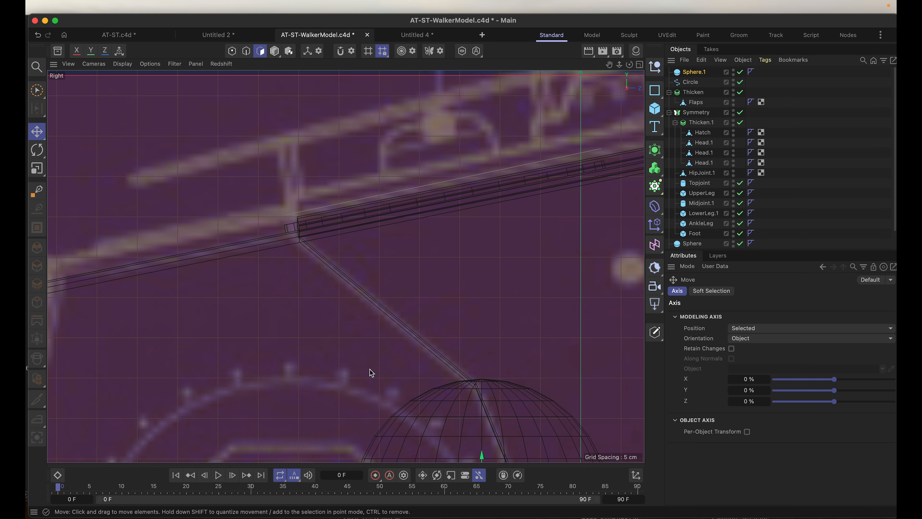
{"action": "scroll", "coordinate": [374, 365], "scroll_direction": "down", "scroll_amount": 5}
{"action": "middle_click_drag", "start_coordinate": [322, 385], "coordinate": [344, 299], "text": "alt"}
{"action": "left_click_drag", "start_coordinate": [468, 310], "coordinate": [424, 313]}
{"action": "left_click_drag", "start_coordinate": [376, 259], "coordinate": [375, 276]}
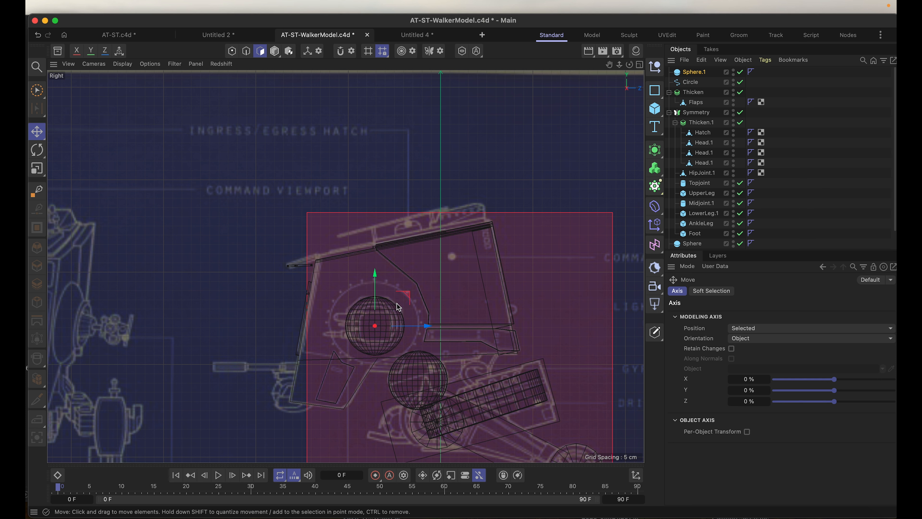
{"action": "left_click_drag", "start_coordinate": [376, 274], "coordinate": [375, 272]}
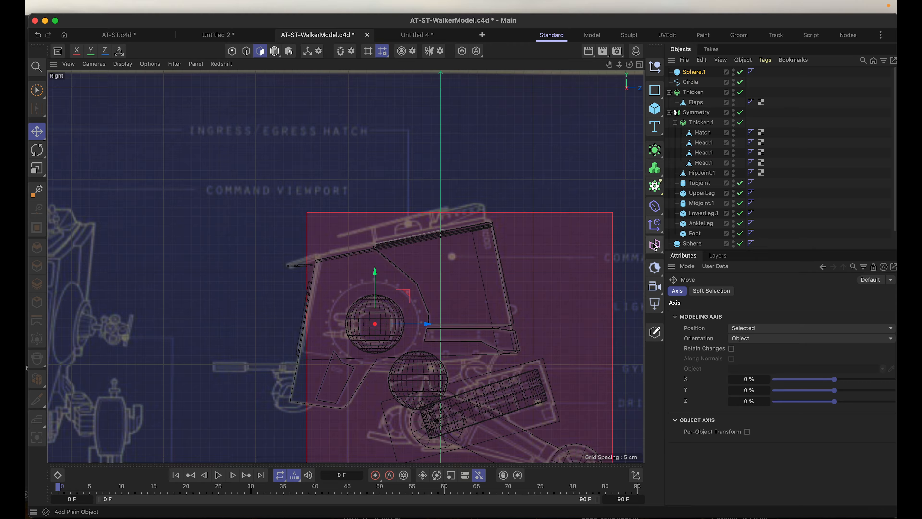
{"action": "left_click", "coordinate": [700, 73]}
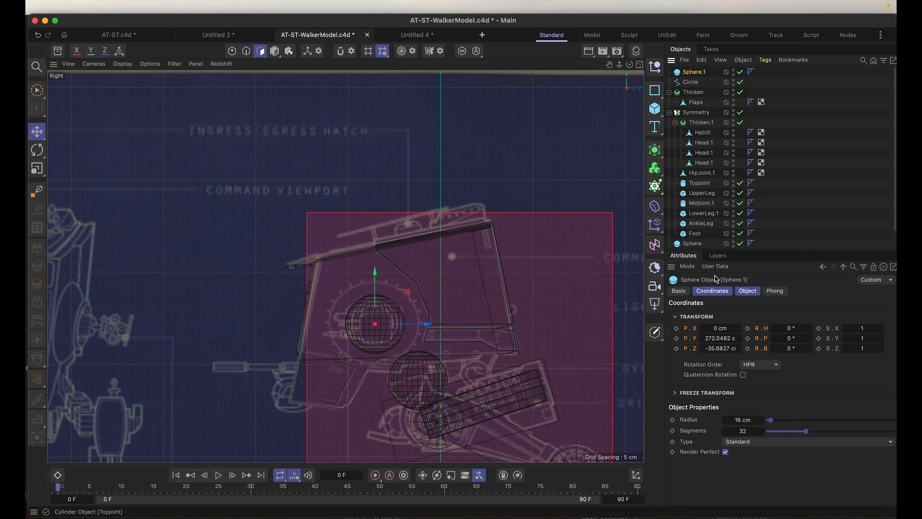
{"action": "left_click_drag", "start_coordinate": [775, 424], "coordinate": [774, 422]}
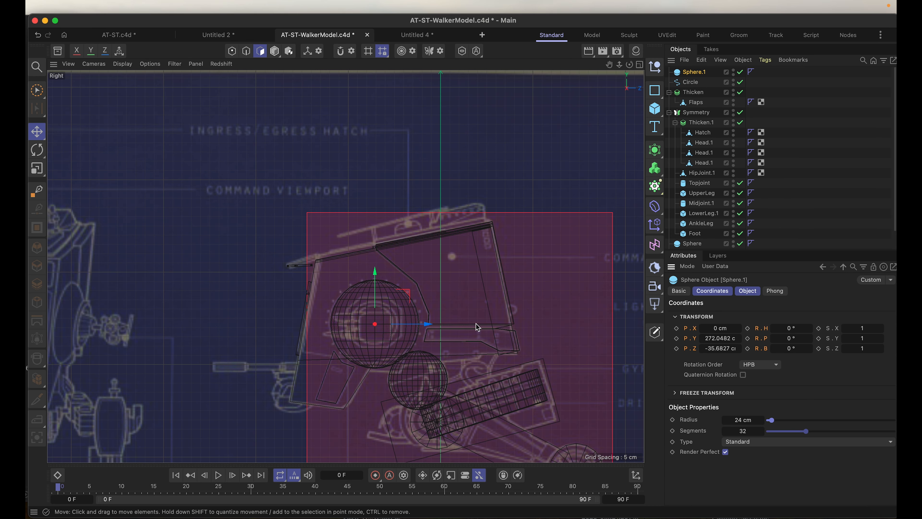
Step: Move the sphere copy sideways out of the head to about 25.9 cm on X
{"action": "left_click", "coordinate": [640, 66]}
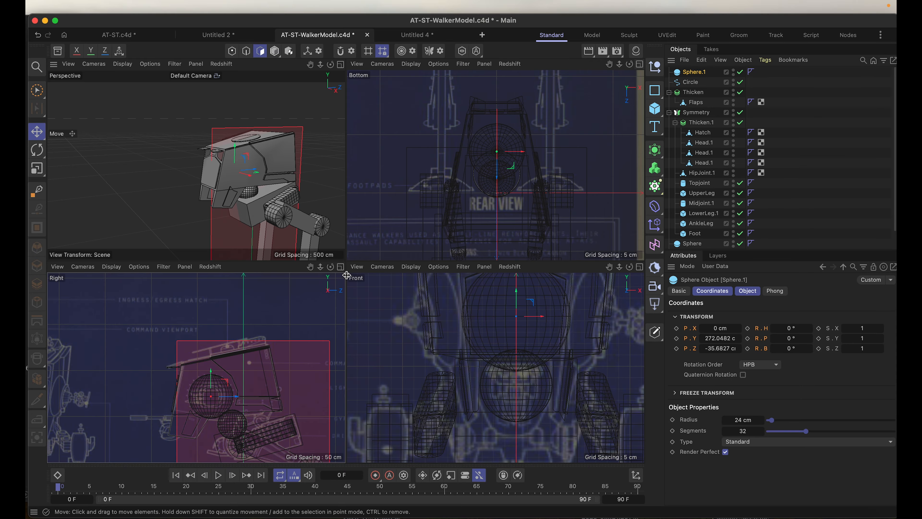
{"action": "mouse_move", "coordinate": [249, 175]}
{"action": "left_mouse_down"}
{"action": "mouse_move", "coordinate": [257, 189]}
{"action": "mouse_move", "coordinate": [319, 169]}
{"action": "mouse_move", "coordinate": [309, 181]}
{"action": "mouse_move", "coordinate": [244, 166]}
{"action": "mouse_move", "coordinate": [252, 174]}
{"action": "mouse_move", "coordinate": [251, 157]}
{"action": "left_mouse_up"}
{"action": "scroll", "coordinate": [251, 157], "scroll_direction": "up", "scroll_amount": 5}
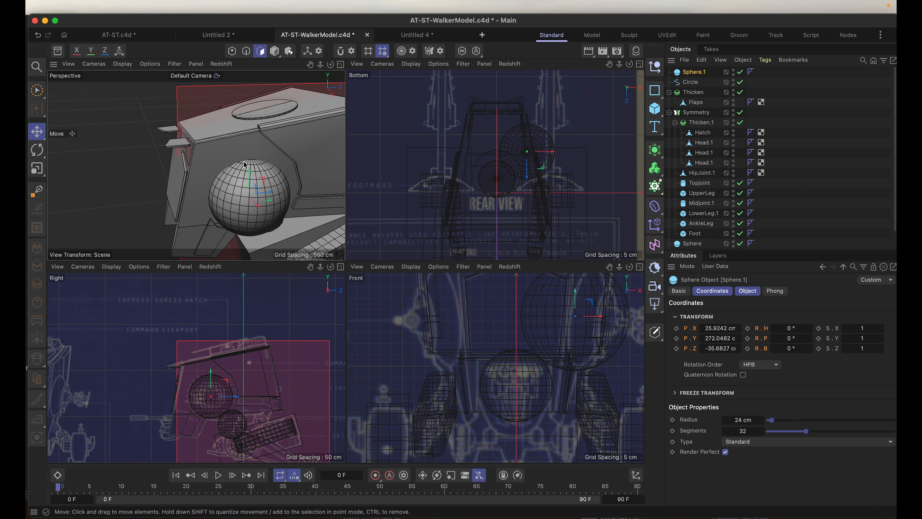
{"action": "scroll", "coordinate": [265, 181], "scroll_direction": "up", "scroll_amount": 3}
{"action": "scroll", "coordinate": [268, 176], "scroll_direction": "down", "scroll_amount": 3}
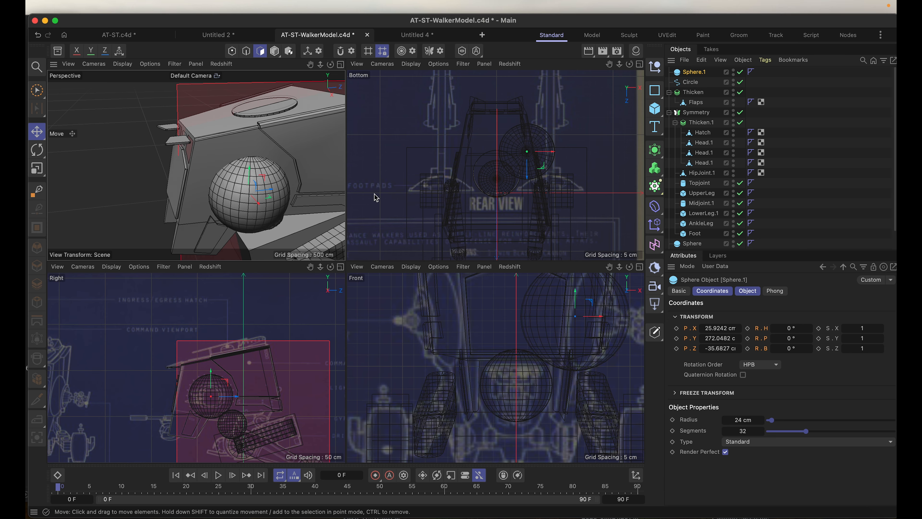
Step: Check the side housing in the walker reference photo, and rotate the sphere copy to a 90° bank so its pole faces outward
{"action": "key", "text": "super+Tab"}
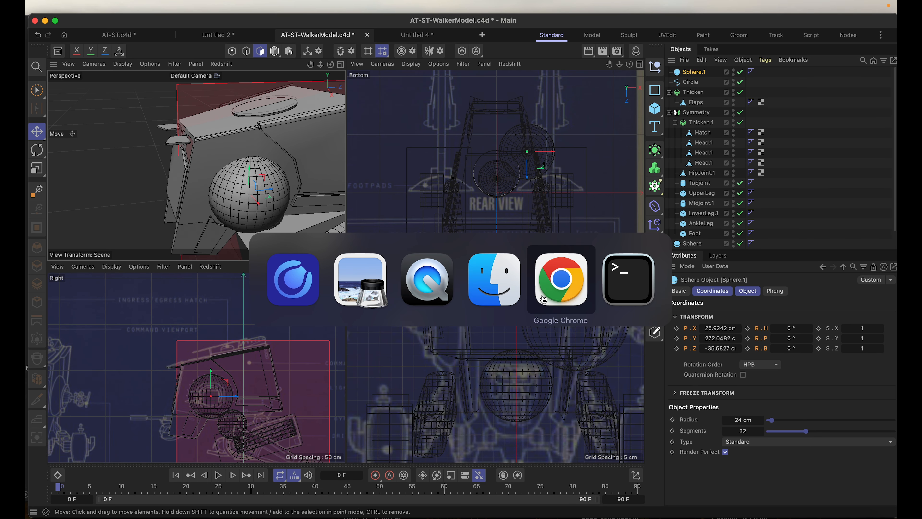
{"action": "left_click", "coordinate": [374, 287]}
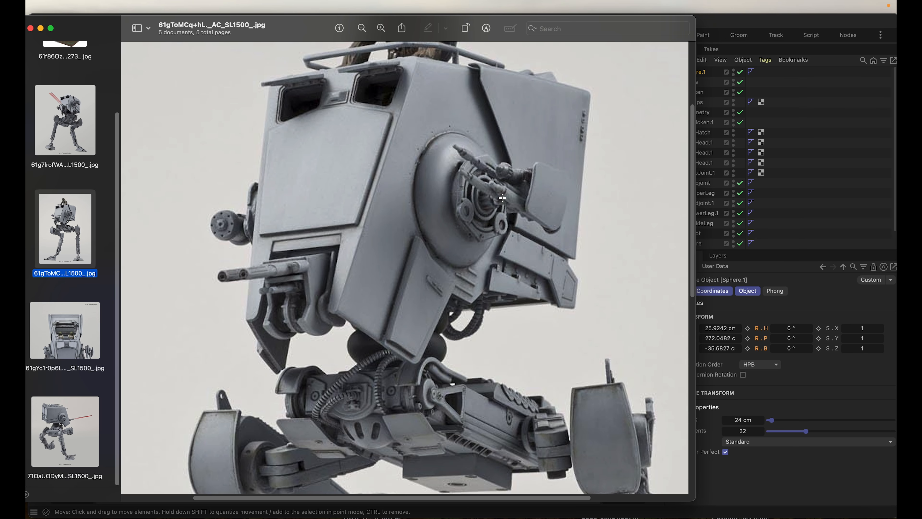
{"action": "key", "text": "super+Tab"}
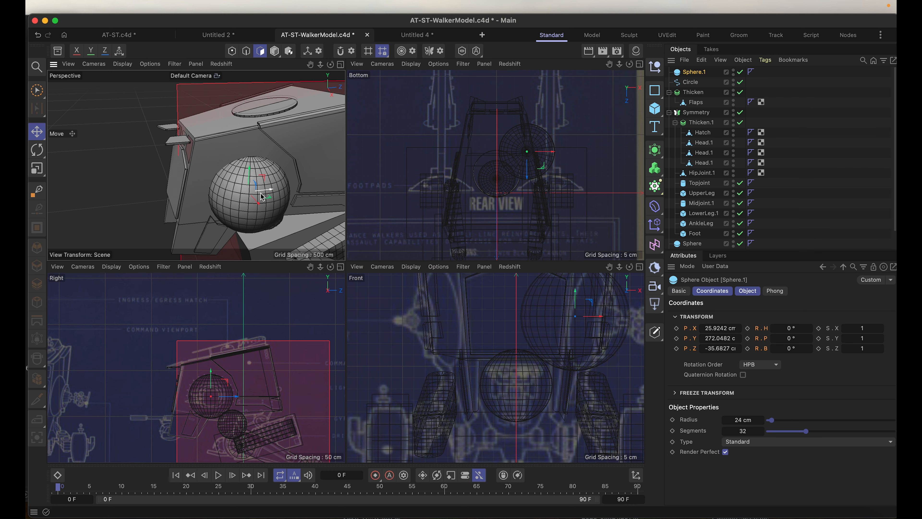
{"action": "key", "text": "r"}
{"action": "left_click_drag", "start_coordinate": [256, 187], "coordinate": [257, 213]}
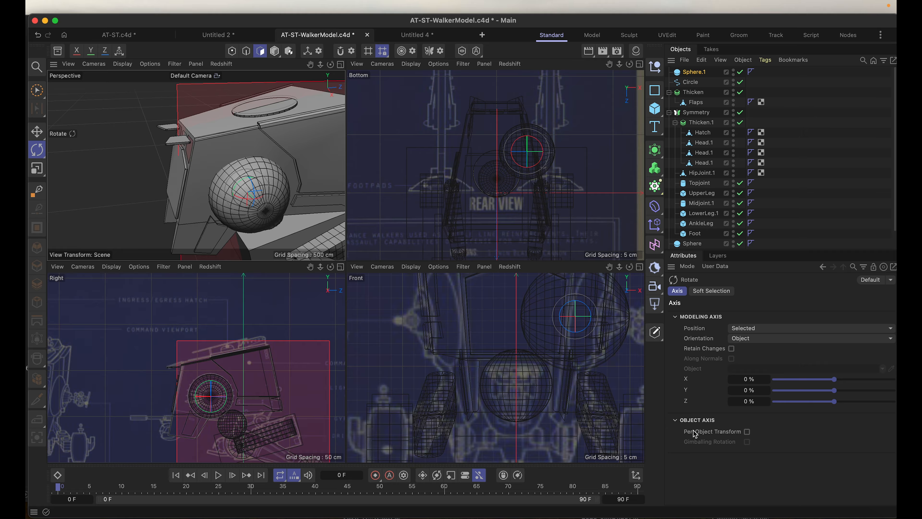
Step: Change the sphere copy's type to Hemisphere
{"action": "left_click", "coordinate": [695, 71]}
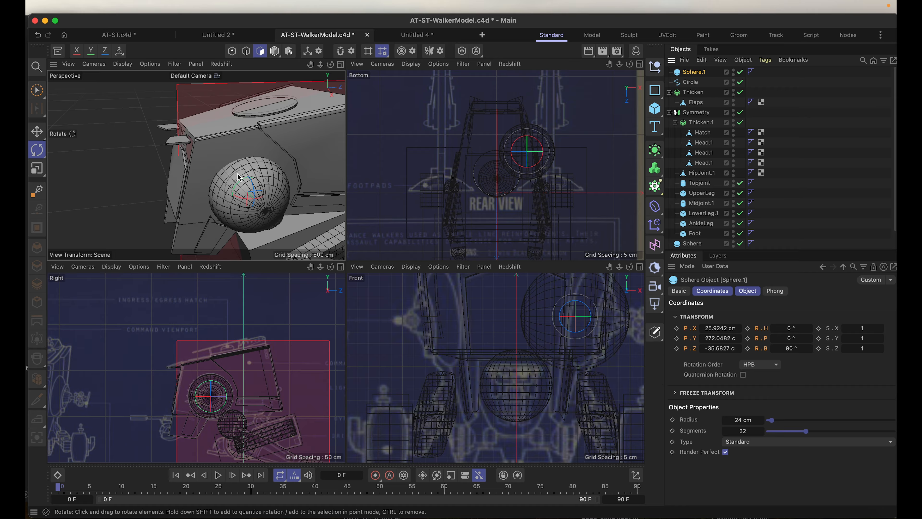
{"action": "left_click", "coordinate": [742, 442]}
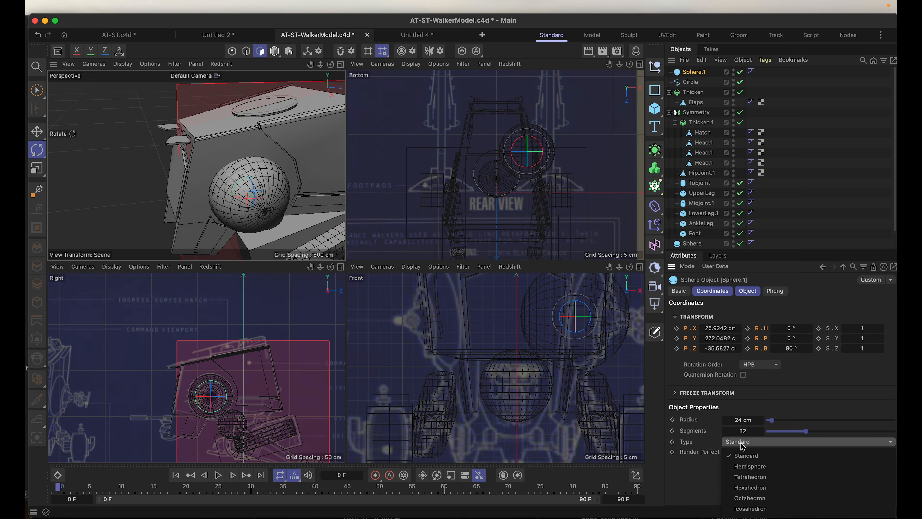
{"action": "left_click", "coordinate": [744, 466]}
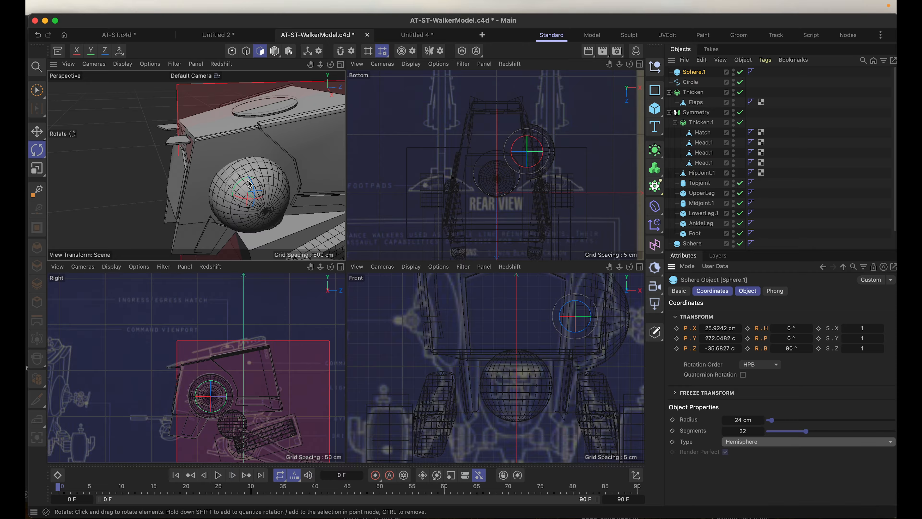
Step: In the bottom view, rotate the hemisphere to a heading of -10° to follow the head's side wall
{"action": "left_click_drag", "start_coordinate": [241, 188], "coordinate": [120, 213], "text": "alt"}
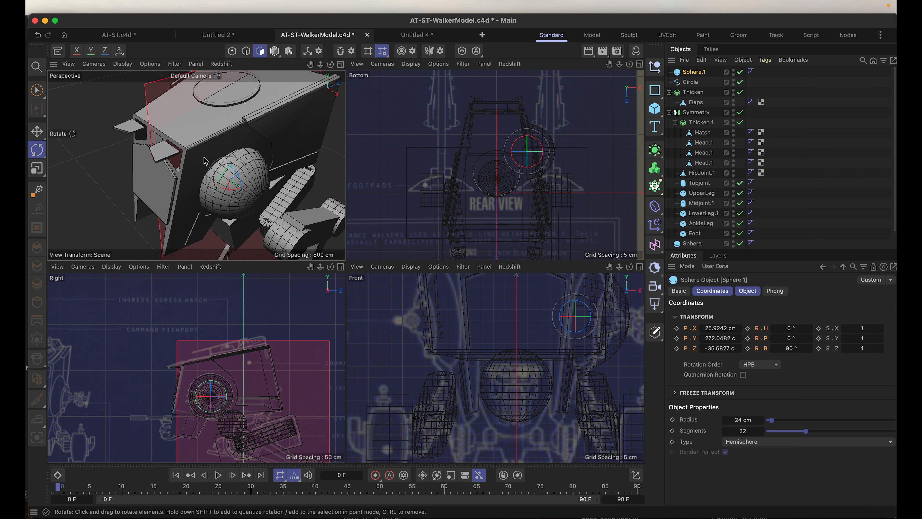
{"action": "scroll", "coordinate": [556, 149], "scroll_direction": "up", "scroll_amount": 2}
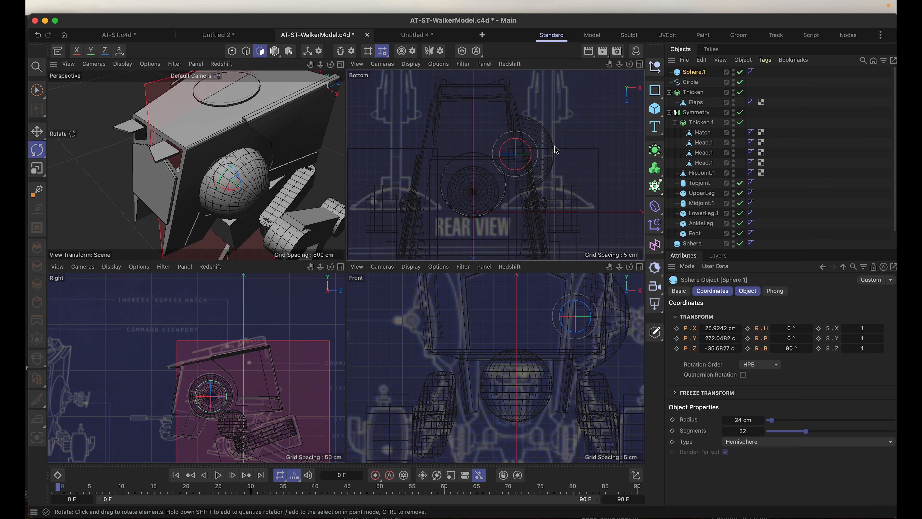
{"action": "scroll", "coordinate": [556, 150], "scroll_direction": "up", "scroll_amount": 2}
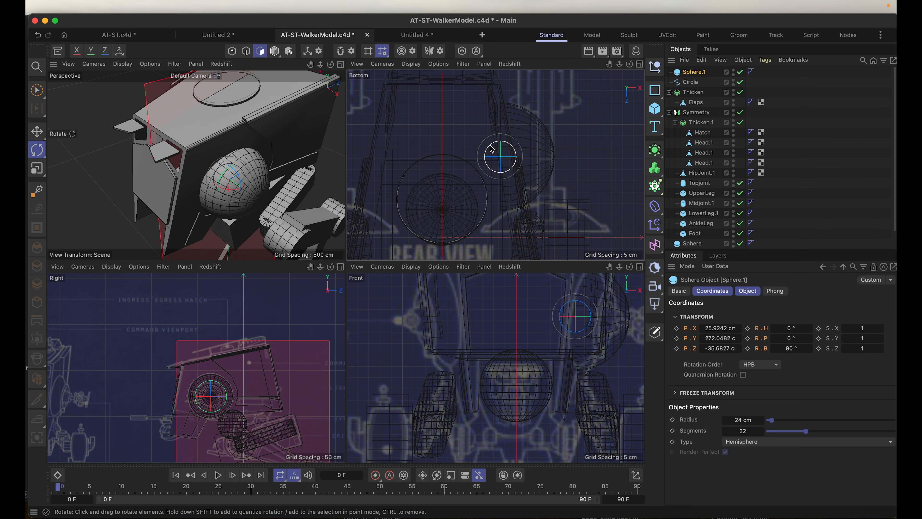
{"action": "left_click_drag", "start_coordinate": [492, 149], "coordinate": [488, 149]}
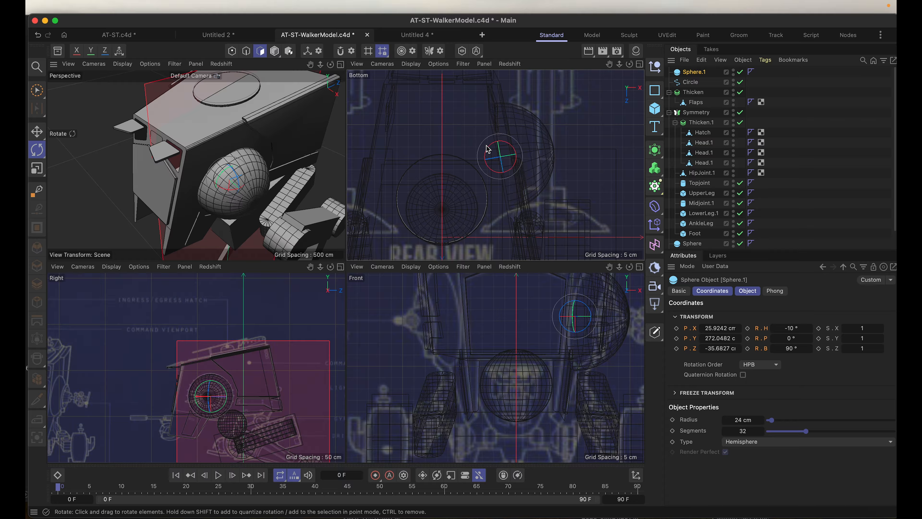
Step: From the front of the head, tilt the hemisphere to a bank of about 95.7° to match the slanted side wall
{"action": "mouse_move", "coordinate": [224, 179]}
{"action": "left_mouse_down", "text": "alt"}
{"action": "mouse_move", "coordinate": [323, 151]}
{"action": "mouse_move", "coordinate": [316, 158]}
{"action": "mouse_move", "coordinate": [264, 128]}
{"action": "mouse_move", "coordinate": [236, 71]}
{"action": "mouse_move", "coordinate": [293, 115]}
{"action": "left_mouse_up", "text": "alt"}
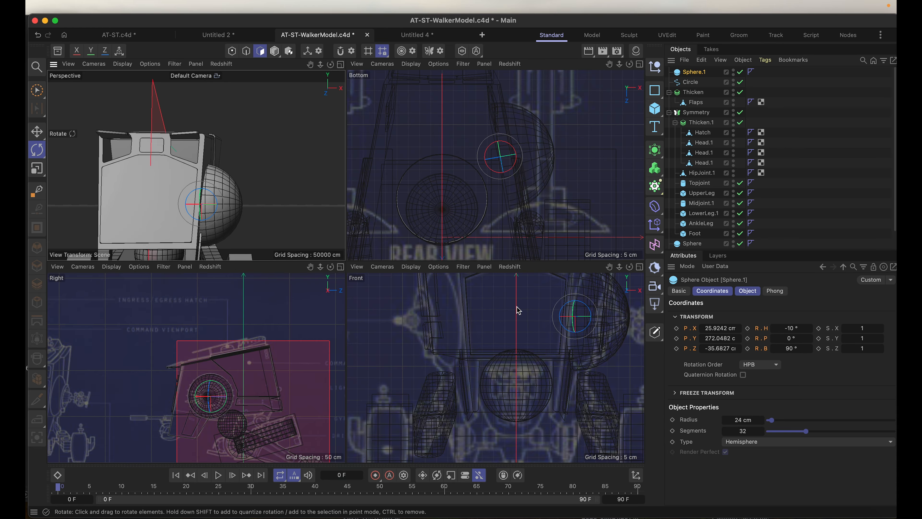
{"action": "scroll", "coordinate": [220, 200], "scroll_direction": "up", "scroll_amount": 2}
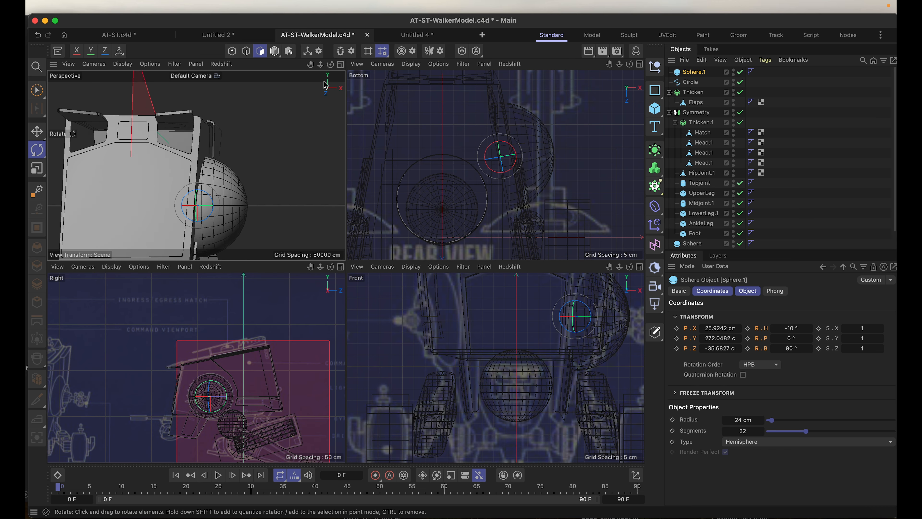
{"action": "left_click", "coordinate": [340, 64]}
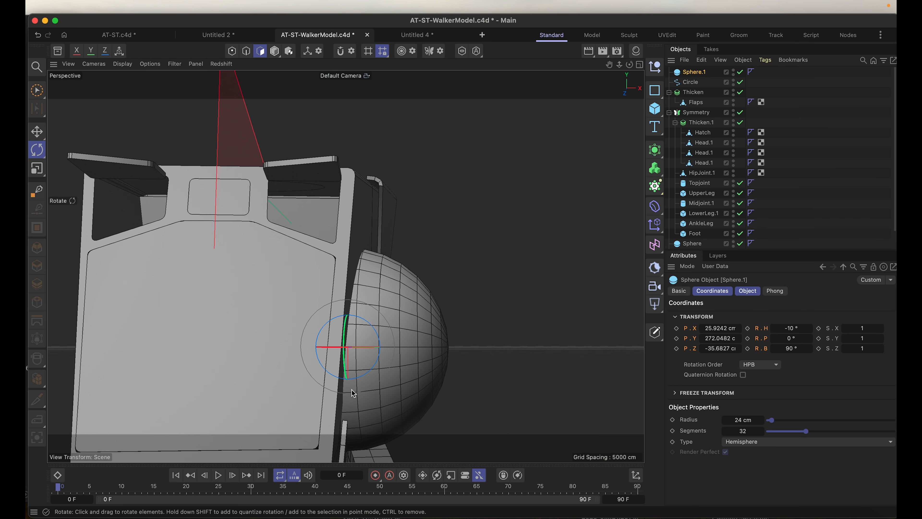
{"action": "mouse_move", "coordinate": [352, 391]}
{"action": "left_mouse_down", "text": "alt"}
{"action": "mouse_move", "coordinate": [348, 400]}
{"action": "mouse_move", "coordinate": [355, 391]}
{"action": "left_mouse_up", "text": "alt"}
{"action": "key", "text": "super+z"}
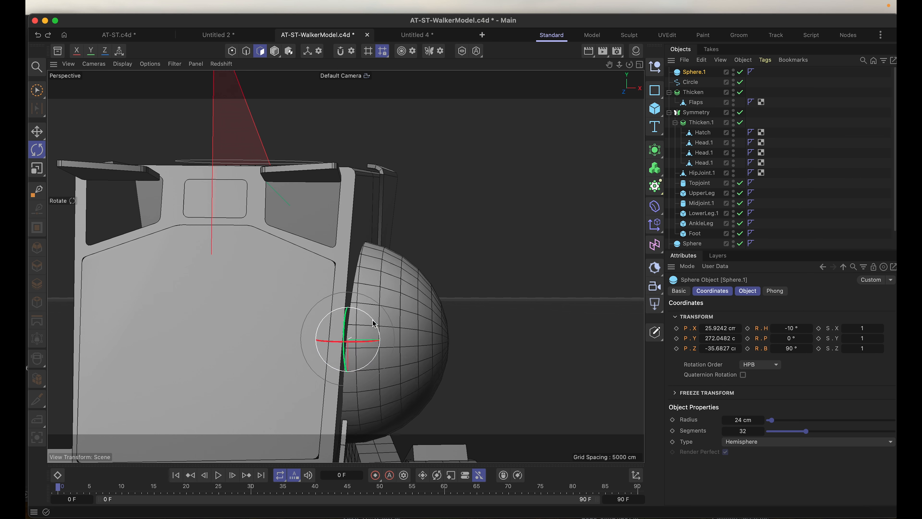
{"action": "left_click_drag", "start_coordinate": [373, 322], "coordinate": [374, 326]}
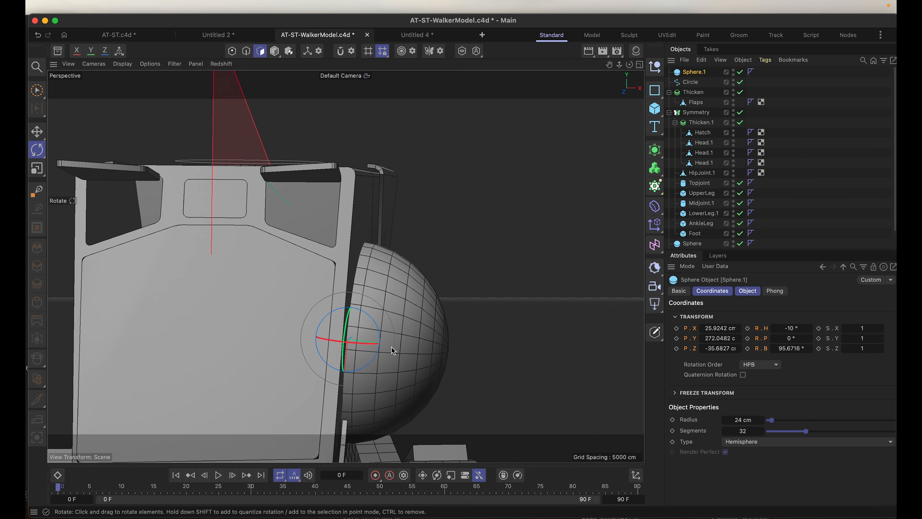
Step: Convert the hemisphere on the head's side into an editable polygon object
{"action": "scroll", "coordinate": [391, 347], "scroll_direction": "down", "scroll_amount": 2}
{"action": "scroll", "coordinate": [392, 350], "scroll_direction": "down", "scroll_amount": 1}
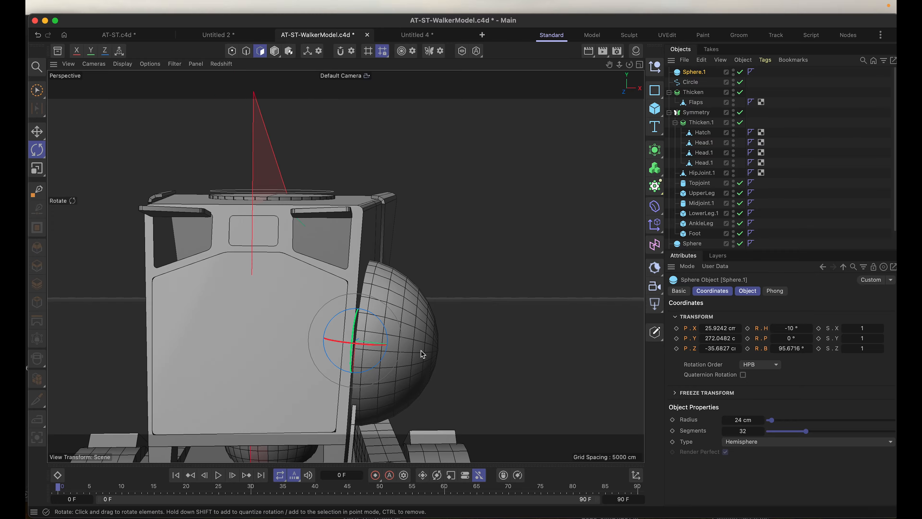
{"action": "scroll", "coordinate": [419, 363], "scroll_direction": "down", "scroll_amount": 3}
{"action": "mouse_move", "coordinate": [444, 377]}
{"action": "left_mouse_down", "text": "alt"}
{"action": "mouse_move", "coordinate": [244, 382]}
{"action": "mouse_move", "coordinate": [470, 377]}
{"action": "mouse_move", "coordinate": [464, 359]}
{"action": "mouse_move", "coordinate": [470, 367]}
{"action": "mouse_move", "coordinate": [479, 341]}
{"action": "left_mouse_up", "text": "alt"}
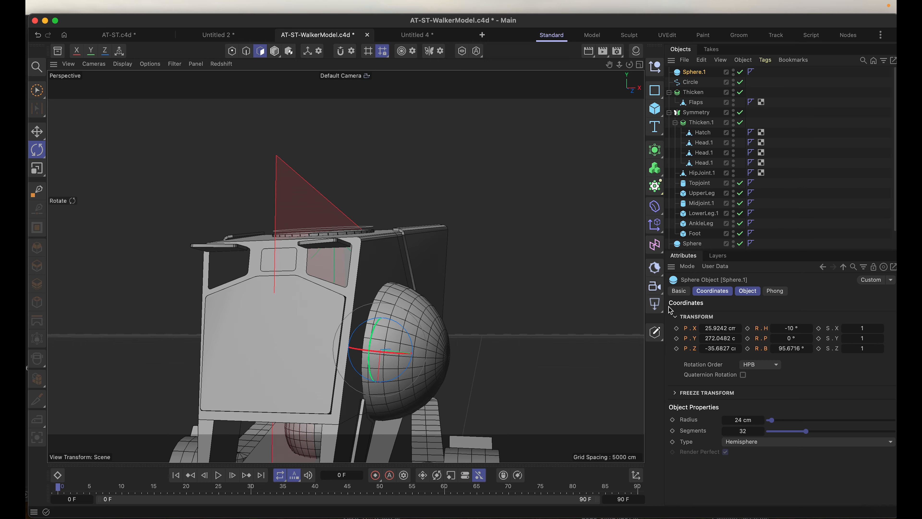
{"action": "left_click", "coordinate": [654, 333]}
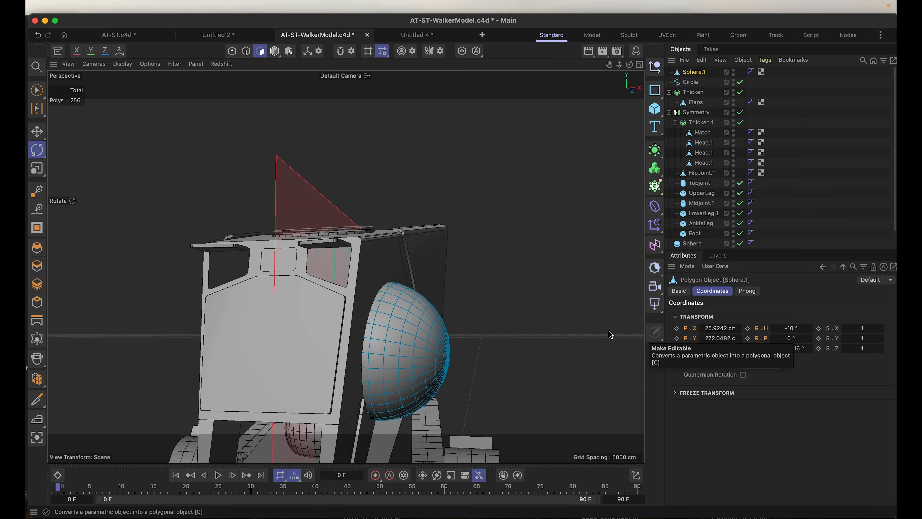
Step: Scale the hemisphere down along its outward axis to make a shallower dome on the head's side wall
{"action": "left_click", "coordinate": [261, 51]}
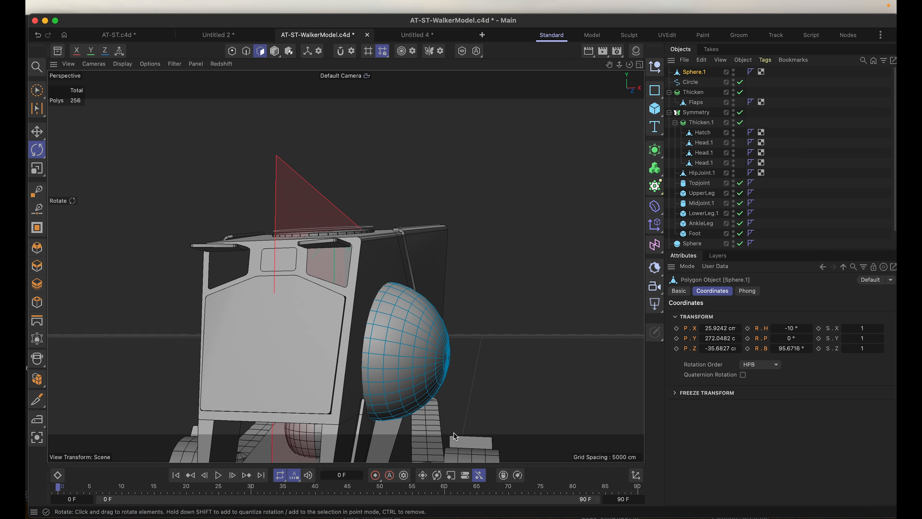
{"action": "left_click", "coordinate": [275, 52]}
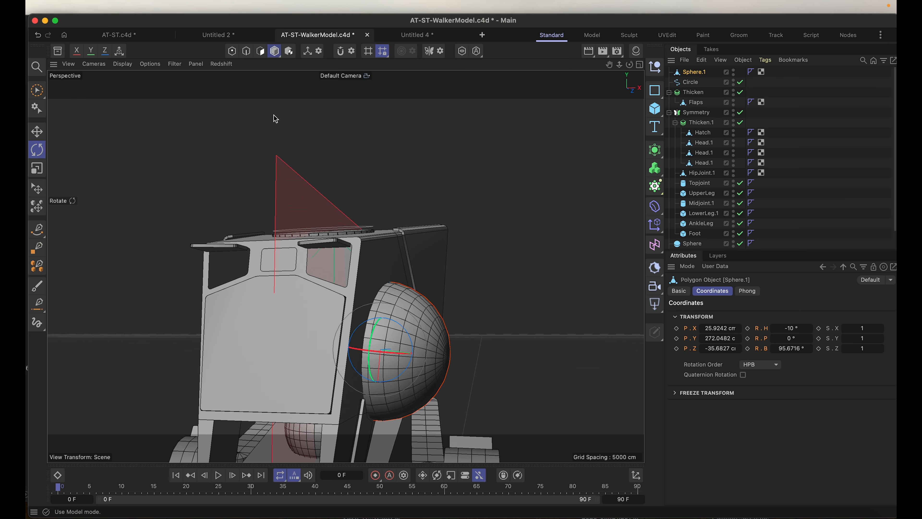
{"action": "key", "text": "t"}
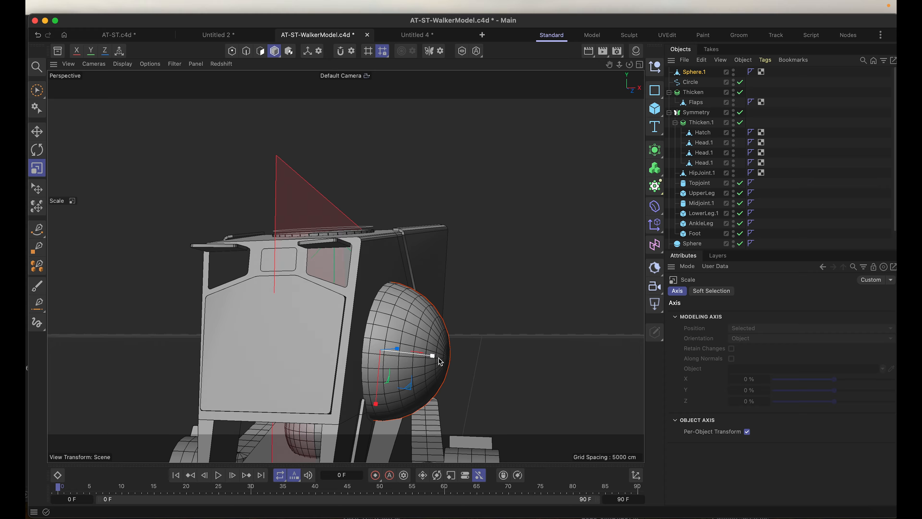
{"action": "left_click_drag", "start_coordinate": [436, 358], "coordinate": [407, 358]}
Step: Compare the flattened dome's shape and placement on the head with the walker reference photo in Preview, and save the project
{"action": "key", "text": "super+Tab"}
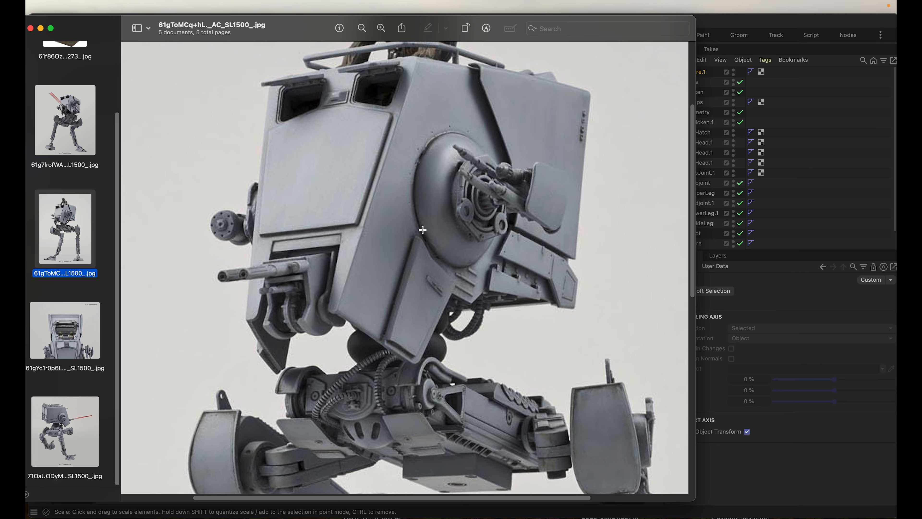
{"action": "key", "text": "super+Tab"}
{"action": "key", "text": "super+Tab"}
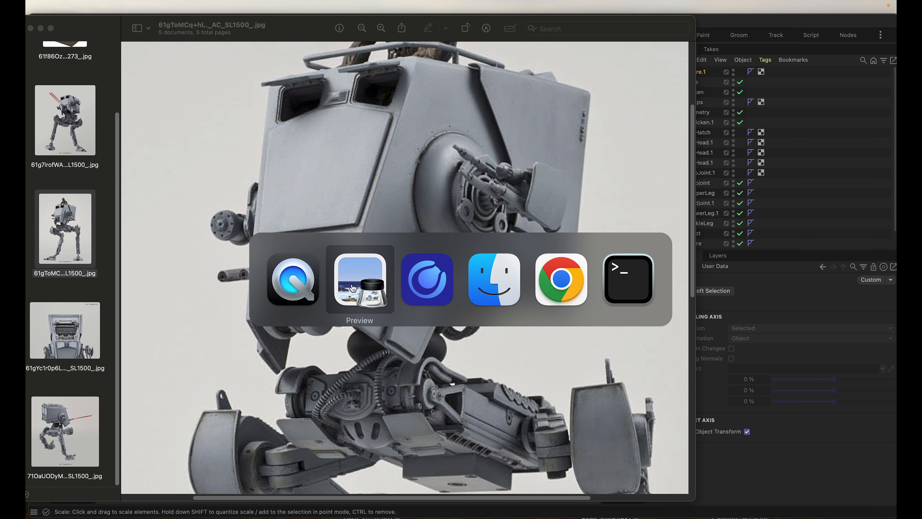
{"action": "key", "text": "super+Tab"}
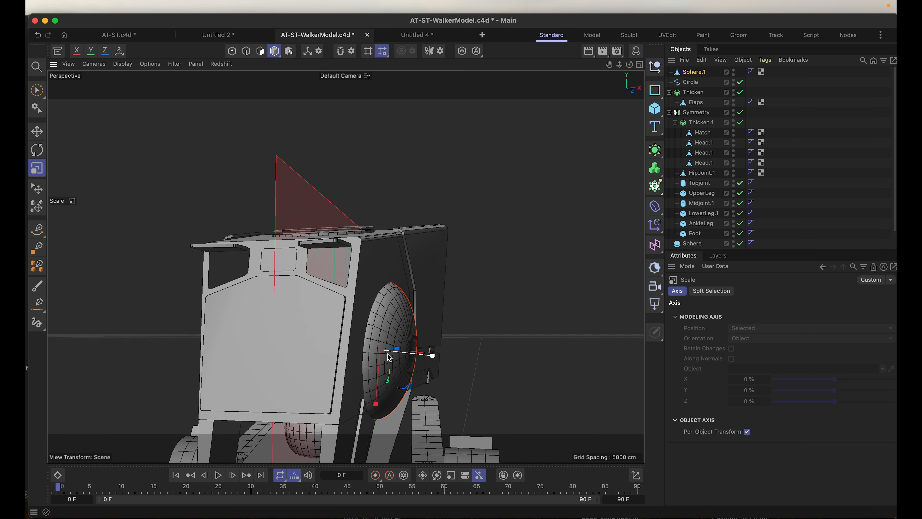
{"action": "left_click_drag", "start_coordinate": [386, 351], "coordinate": [366, 358], "text": "alt"}
{"action": "scroll", "coordinate": [366, 344], "scroll_direction": "up", "scroll_amount": 2}
{"action": "scroll", "coordinate": [365, 344], "scroll_direction": "down", "scroll_amount": 5}
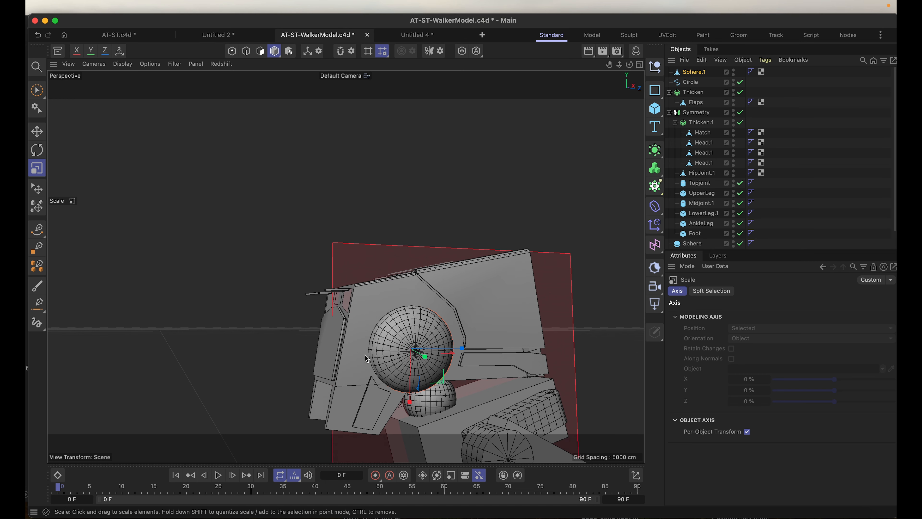
{"action": "key", "text": "super+Tab"}
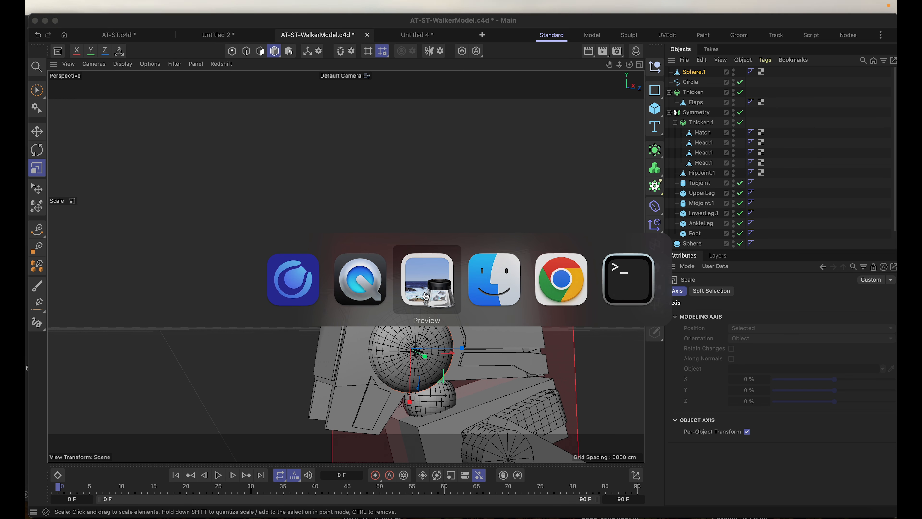
{"action": "left_click", "coordinate": [415, 283]}
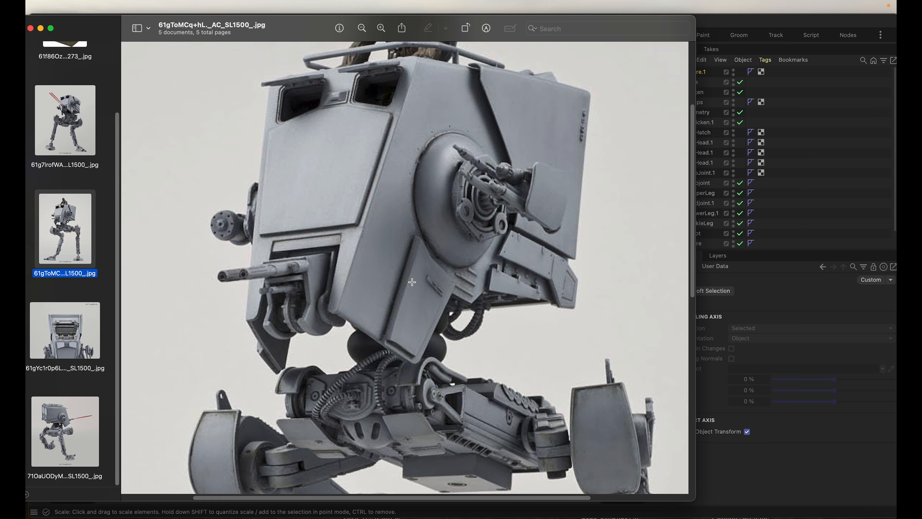
{"action": "key", "text": "super+Tab"}
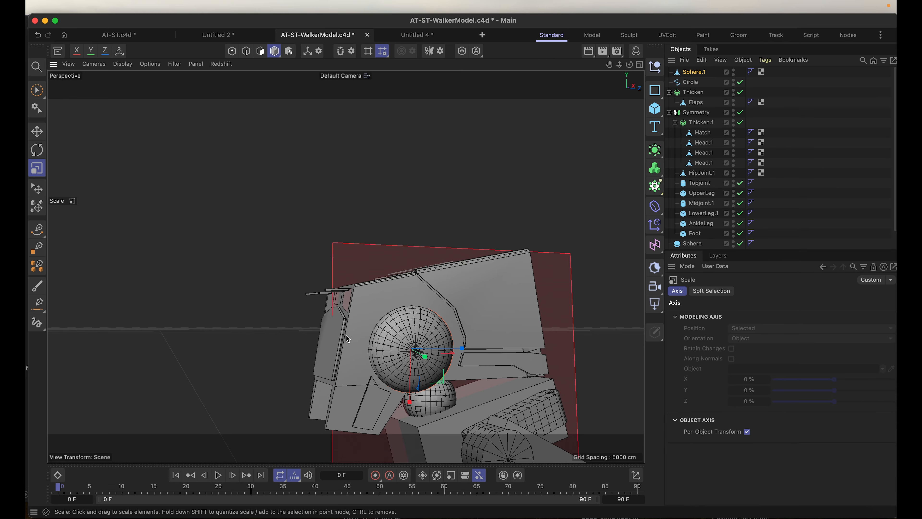
{"action": "key", "text": "super+Tab"}
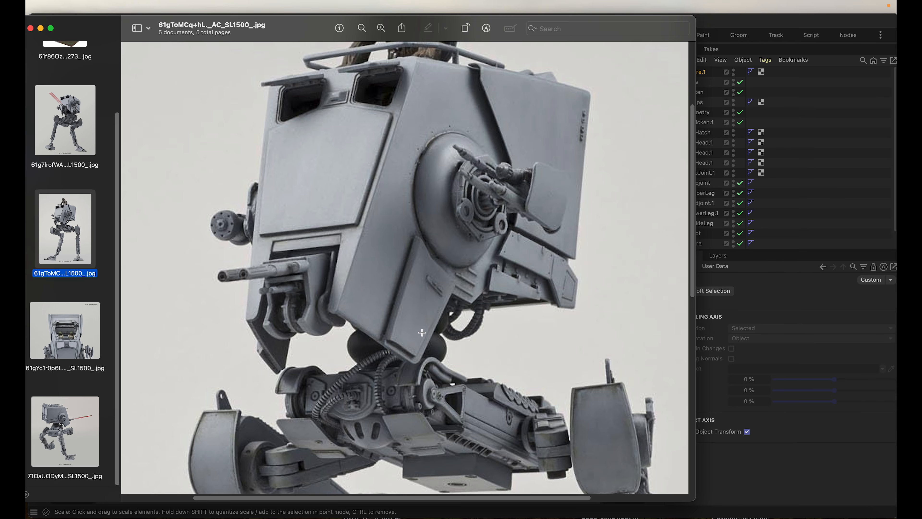
{"action": "key", "text": "super+Tab"}
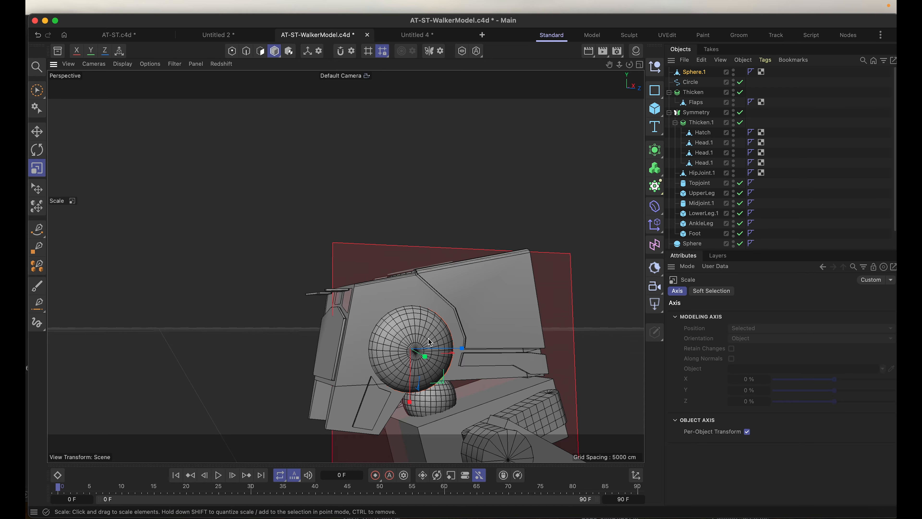
{"action": "key", "text": "super+s"}
Step: Select the three innermost rings of polygons around the dome's pole, checking the disc's size against the reference photo
{"action": "left_click_drag", "start_coordinate": [416, 362], "coordinate": [385, 347], "text": "alt"}
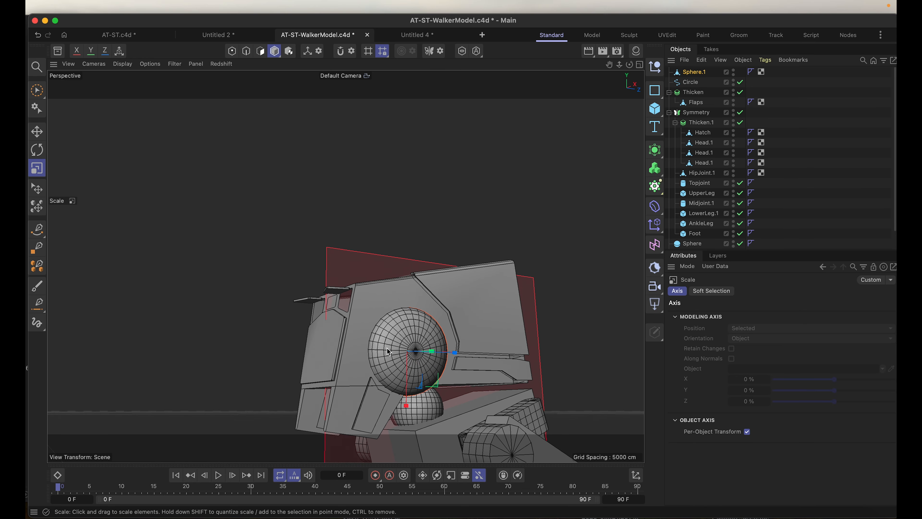
{"action": "scroll", "coordinate": [390, 347], "scroll_direction": "up", "scroll_amount": 3}
{"action": "scroll", "coordinate": [396, 350], "scroll_direction": "up", "scroll_amount": 4}
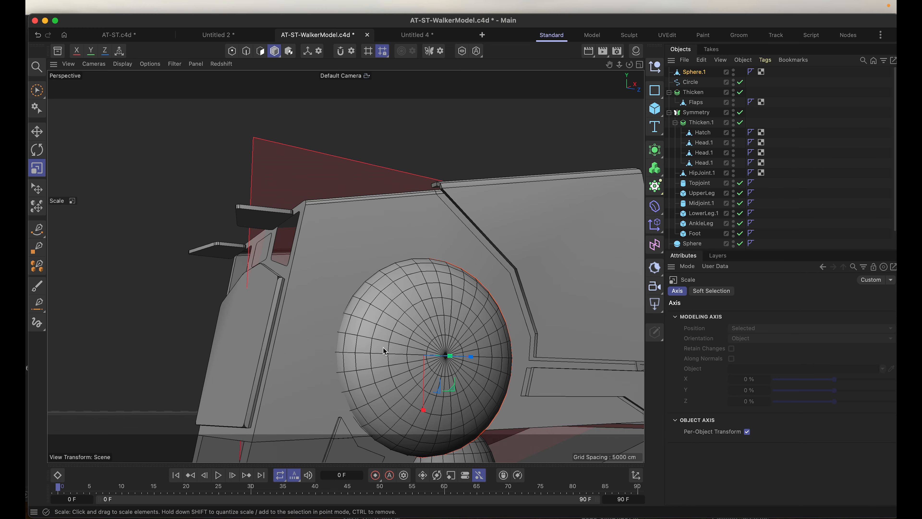
{"action": "key", "text": "super+Tab"}
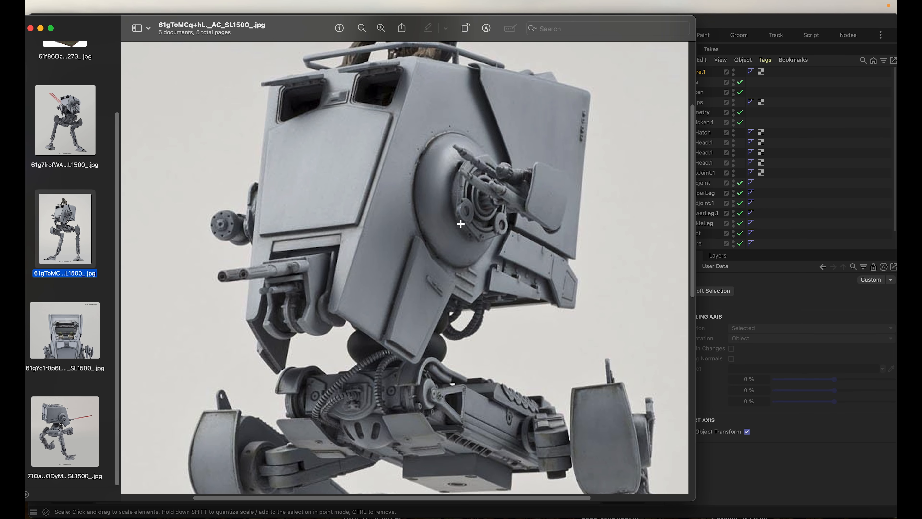
{"action": "key", "text": "super+Tab"}
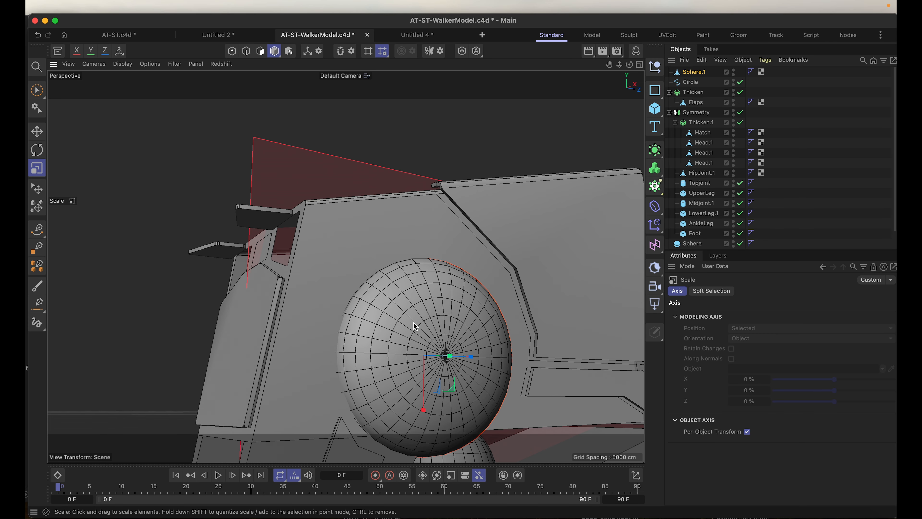
{"action": "left_click", "coordinate": [247, 51]}
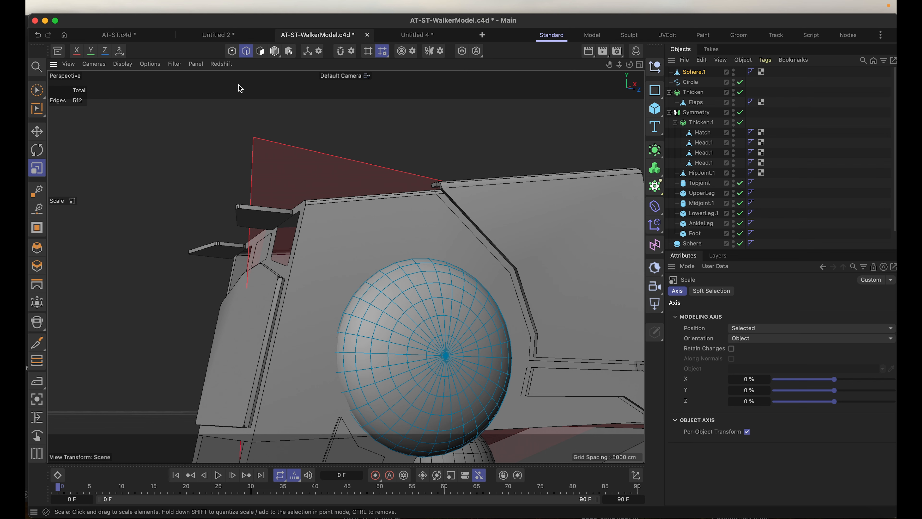
{"action": "left_click", "coordinate": [261, 52]}
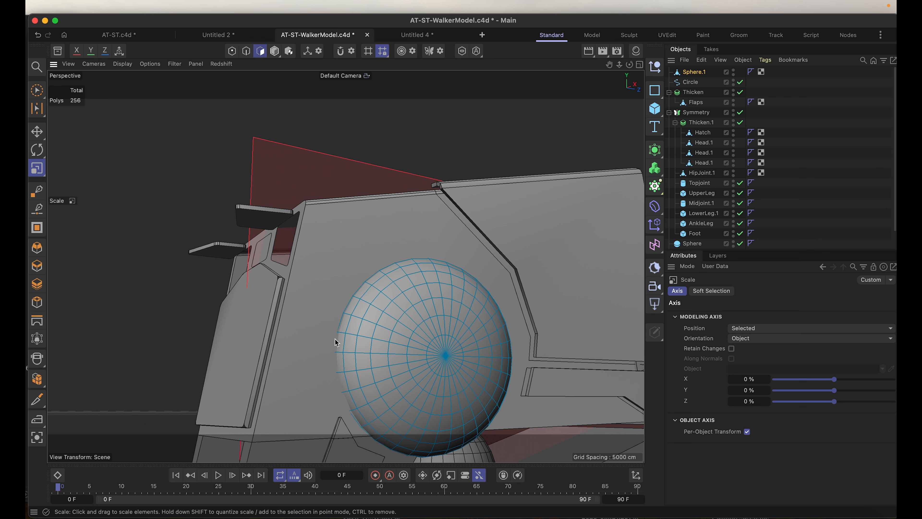
{"action": "left_click", "coordinate": [37, 90]}
{"action": "mouse_move", "coordinate": [430, 347]}
{"action": "left_mouse_down"}
{"action": "mouse_move", "coordinate": [442, 360]}
{"action": "mouse_move", "coordinate": [447, 343]}
{"action": "mouse_move", "coordinate": [440, 334]}
{"action": "mouse_move", "coordinate": [420, 351]}
{"action": "mouse_move", "coordinate": [435, 380]}
{"action": "mouse_move", "coordinate": [467, 374]}
{"action": "mouse_move", "coordinate": [464, 337]}
{"action": "mouse_move", "coordinate": [439, 317]}
{"action": "mouse_move", "coordinate": [411, 335]}
{"action": "mouse_move", "coordinate": [429, 385]}
{"action": "mouse_move", "coordinate": [412, 370]}
{"action": "mouse_move", "coordinate": [422, 386]}
{"action": "mouse_move", "coordinate": [469, 399]}
{"action": "mouse_move", "coordinate": [486, 361]}
{"action": "mouse_move", "coordinate": [445, 307]}
{"action": "mouse_move", "coordinate": [400, 378]}
{"action": "left_mouse_up"}
{"action": "key", "text": "super+Tab"}
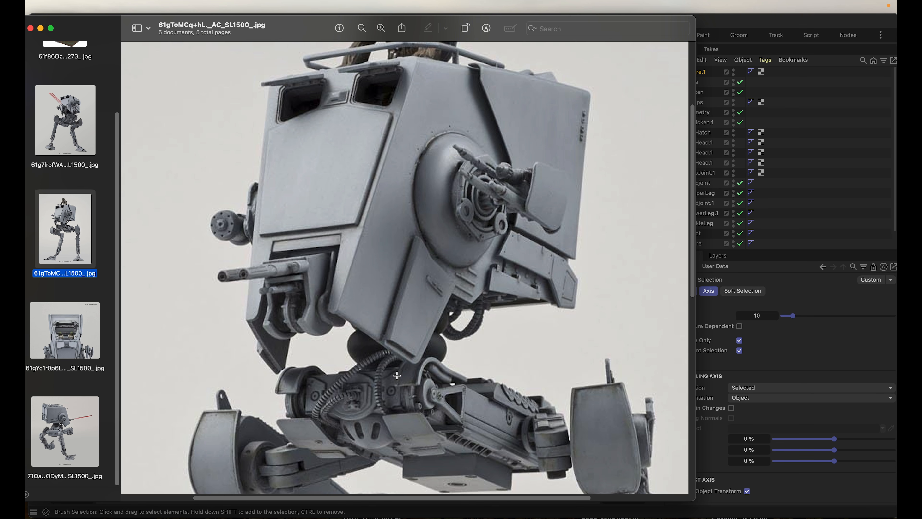
{"action": "key", "text": "super+Tab"}
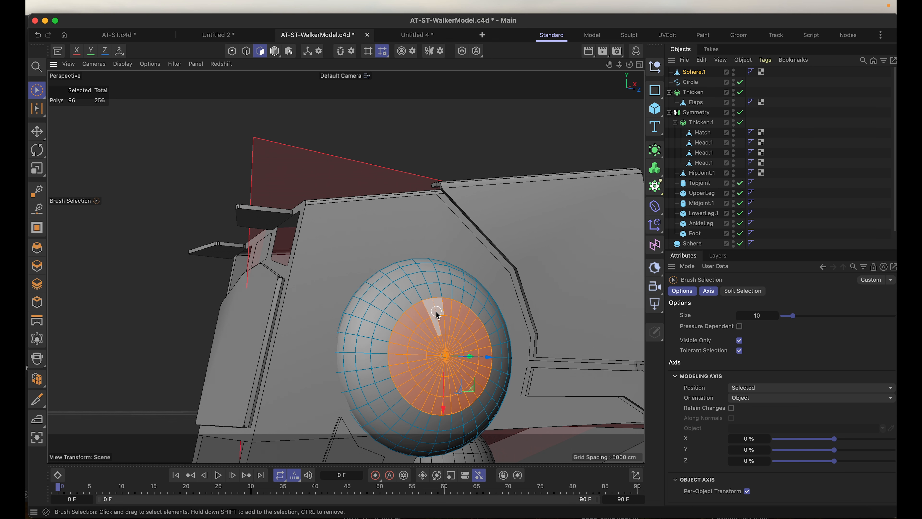
Step: Add a loop cut at about 50.4% offset through the outermost ring of the dome's selected polygons
{"action": "scroll", "coordinate": [409, 369], "scroll_direction": "down", "scroll_amount": 4}
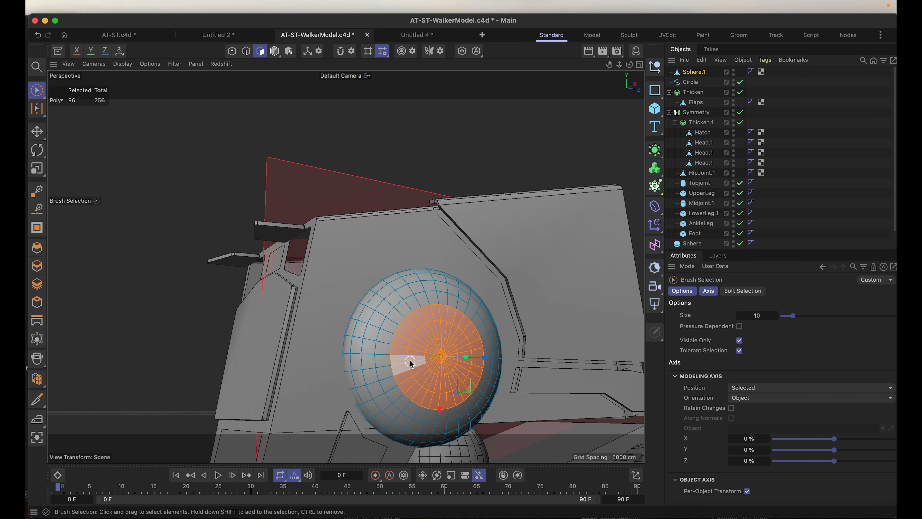
{"action": "scroll", "coordinate": [411, 365], "scroll_direction": "up", "scroll_amount": 6}
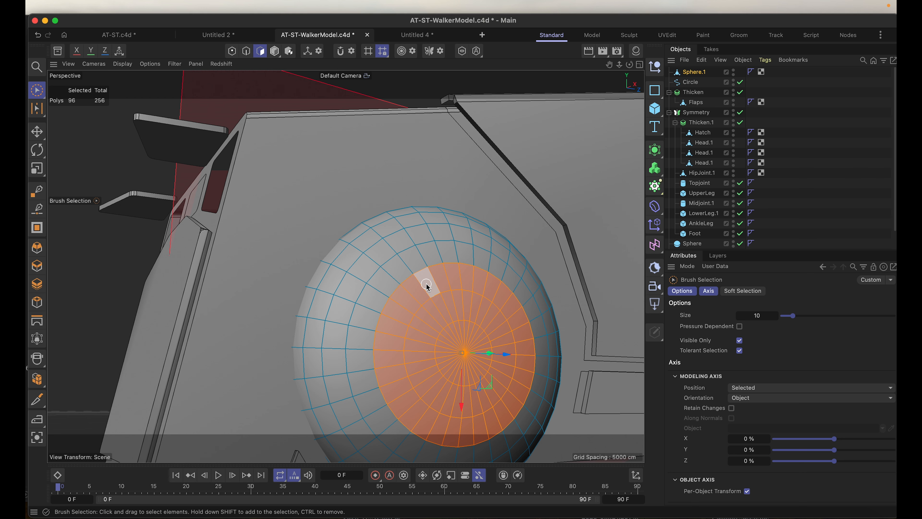
{"action": "left_click", "coordinate": [40, 400]}
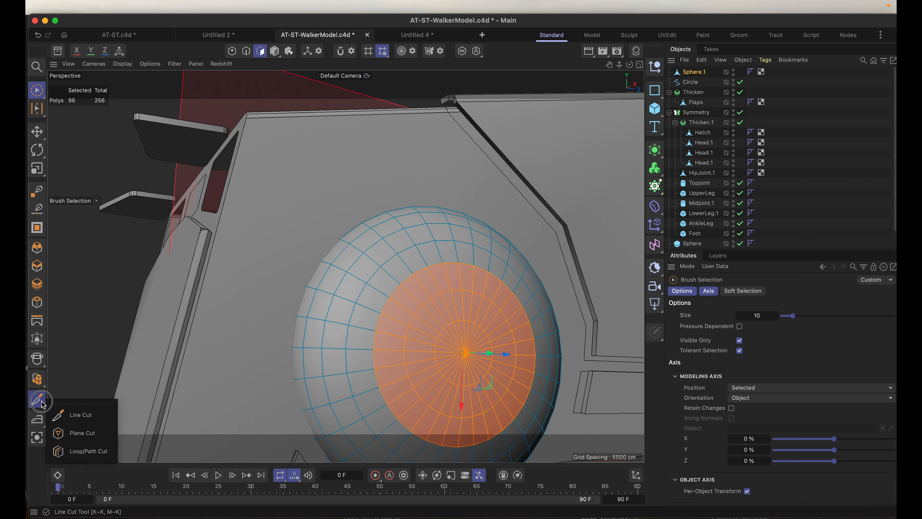
{"action": "left_click", "coordinate": [91, 451]}
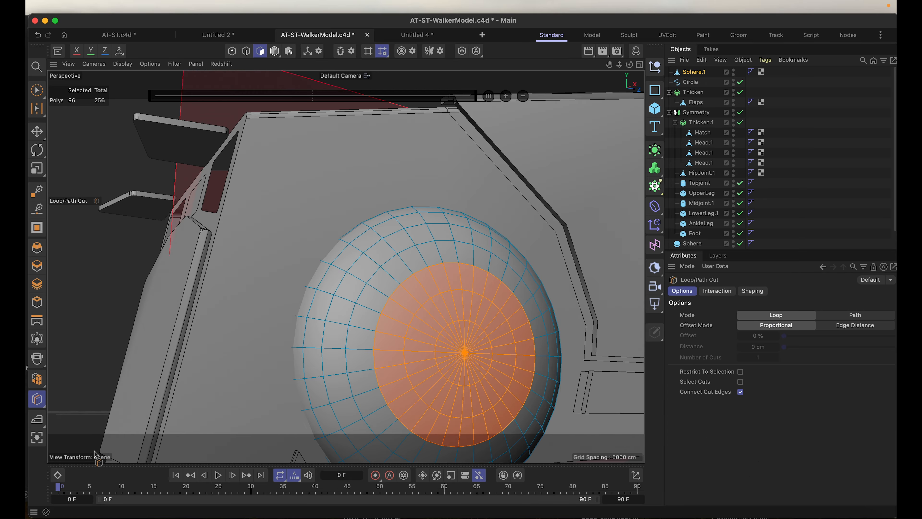
{"action": "left_click", "coordinate": [401, 306]}
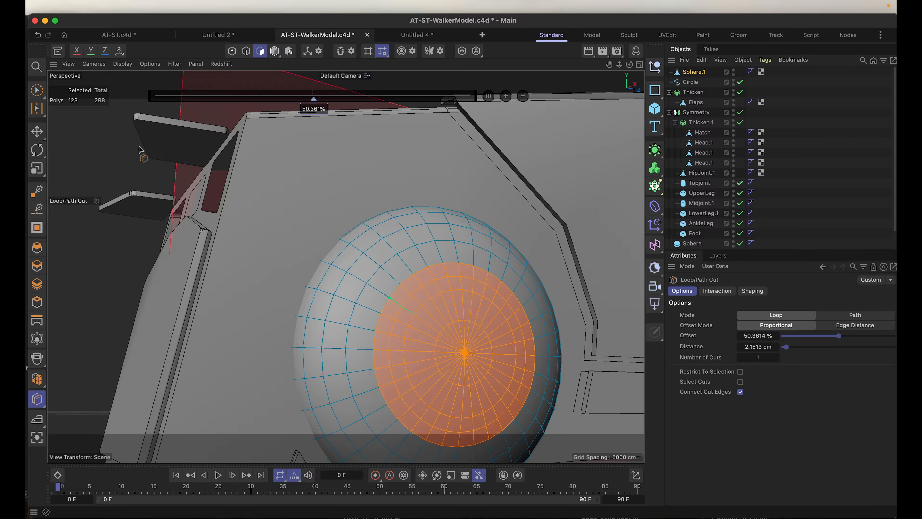
Step: Remove the outermost polygon ring, just outside the new loop cut, from the dome's selection using Loop Selection
{"action": "left_click", "coordinate": [37, 108]}
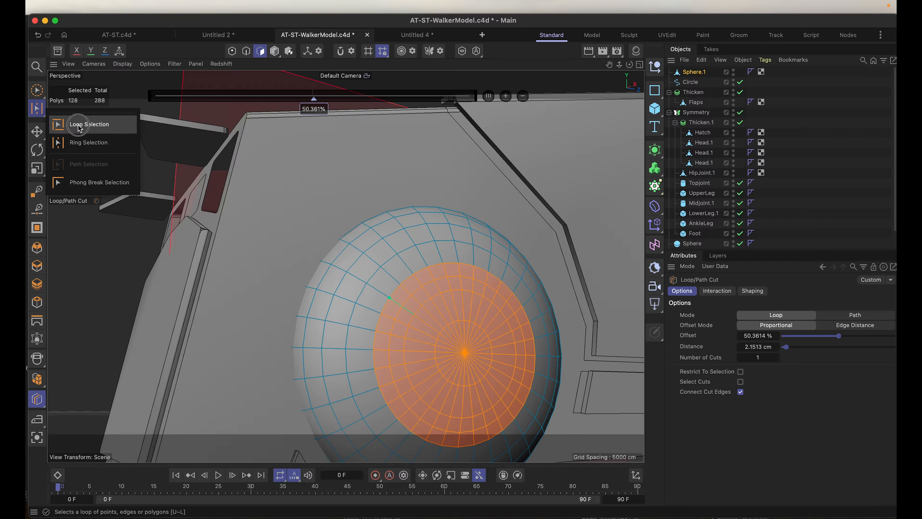
{"action": "left_click", "coordinate": [86, 126]}
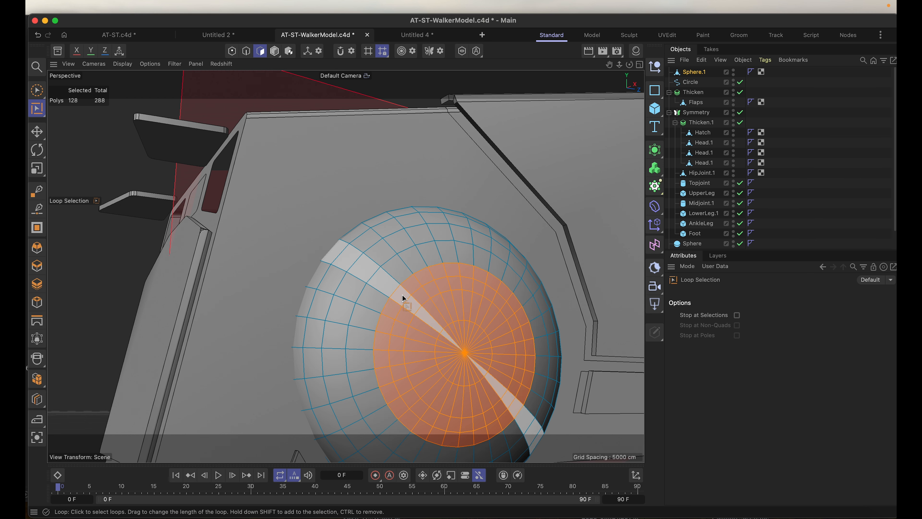
{"action": "left_click", "coordinate": [412, 288], "text": "ctrl"}
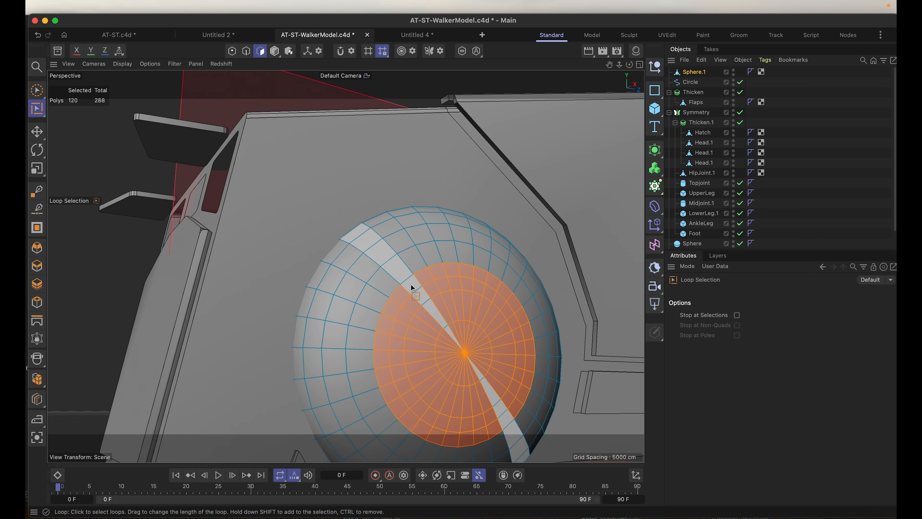
{"action": "key", "text": "super+z"}
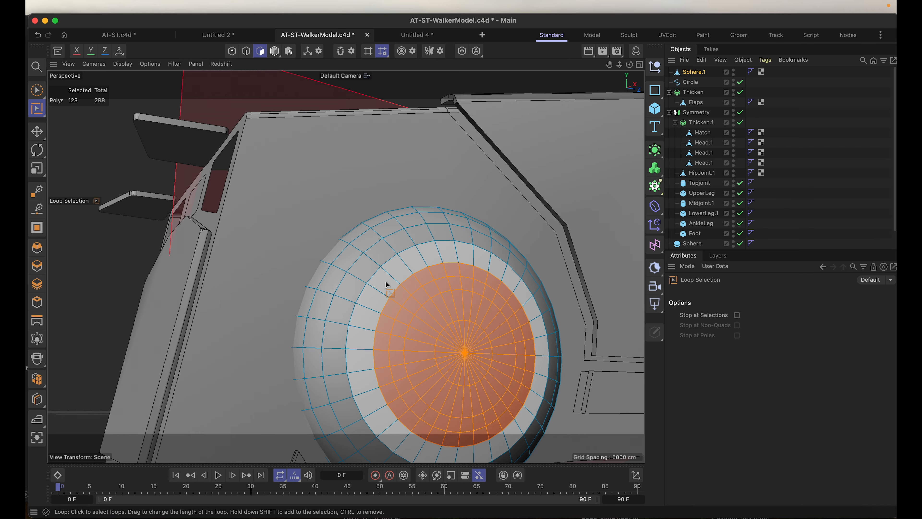
{"action": "left_click", "coordinate": [402, 292], "text": "ctrl"}
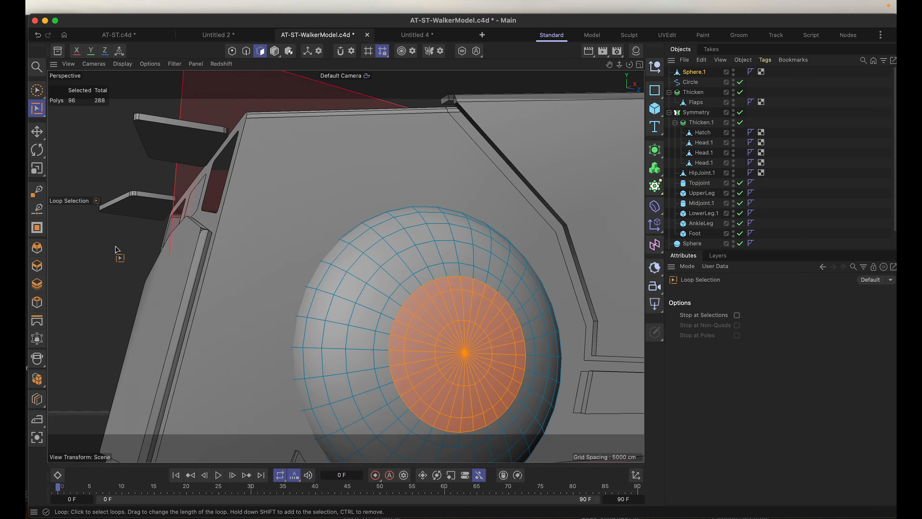
Step: Try extruding the selected central disc outward by about 2 cm, and undo the extrusion
{"action": "left_click_drag", "start_coordinate": [305, 303], "coordinate": [206, 241], "text": "alt"}
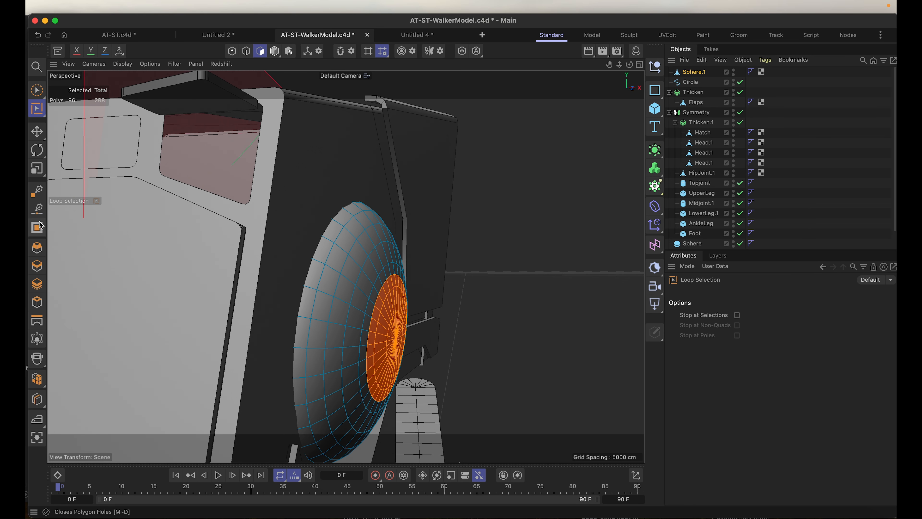
{"action": "left_click", "coordinate": [36, 266]}
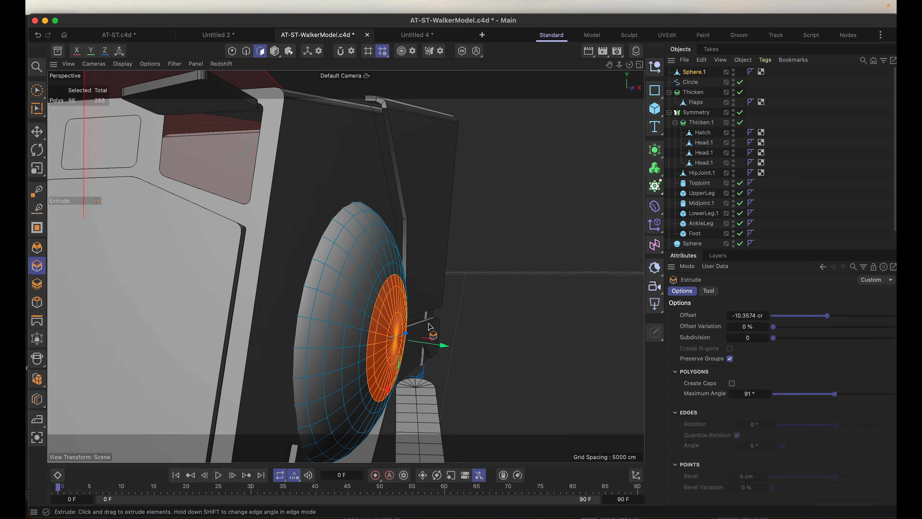
{"action": "mouse_move", "coordinate": [501, 313]}
{"action": "left_mouse_down"}
{"action": "mouse_move", "coordinate": [539, 313]}
{"action": "mouse_move", "coordinate": [499, 311]}
{"action": "left_mouse_up"}
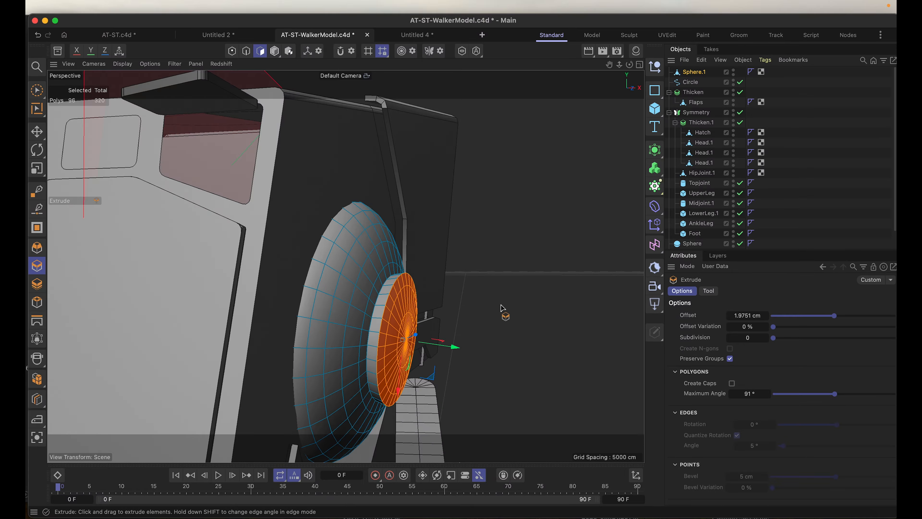
{"action": "key", "text": "super+z"}
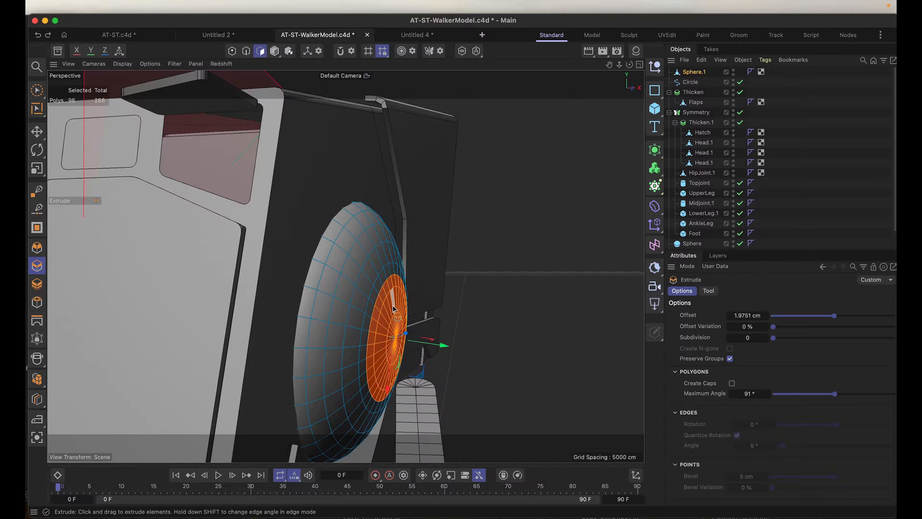
Step: Flatten the dome's selected central disc using the Flatten tool in Best Fit mode, with the position lowered below 50%
{"action": "right_click", "coordinate": [396, 311]}
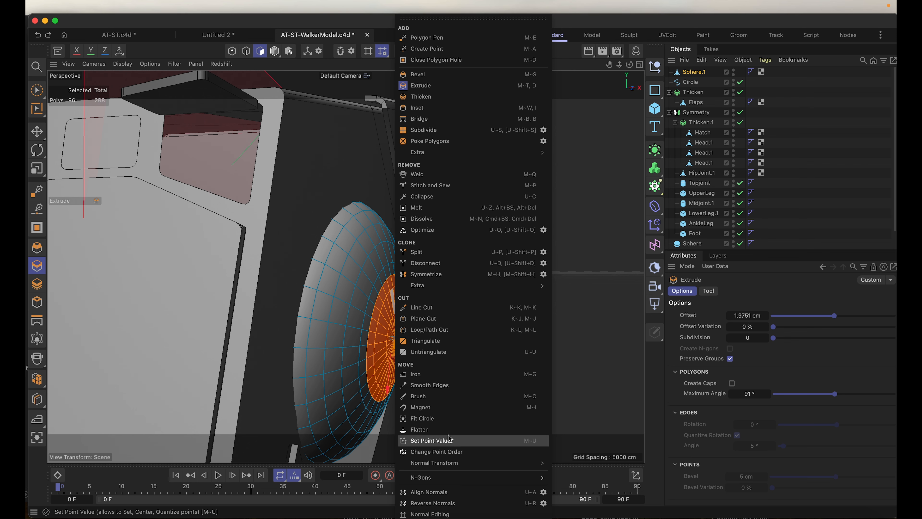
{"action": "left_click", "coordinate": [461, 430]}
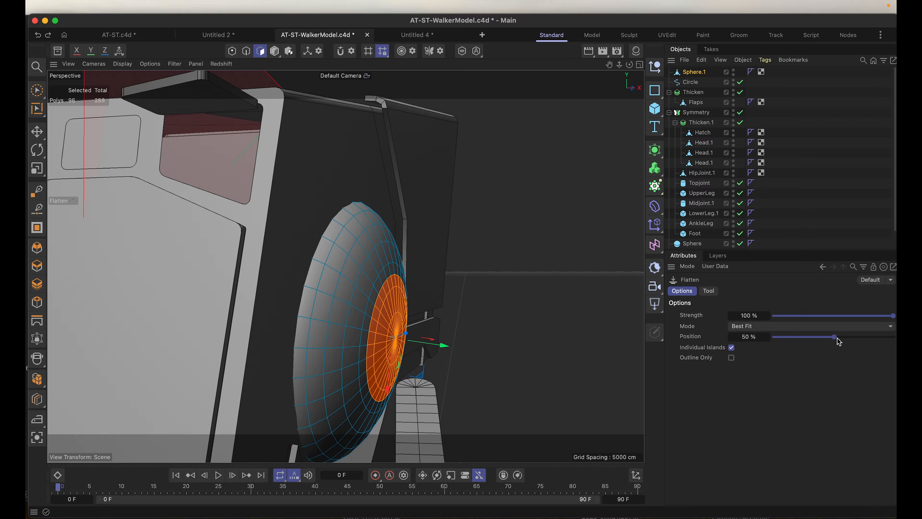
{"action": "left_click_drag", "start_coordinate": [835, 338], "coordinate": [738, 339]}
{"action": "left_click", "coordinate": [708, 291]}
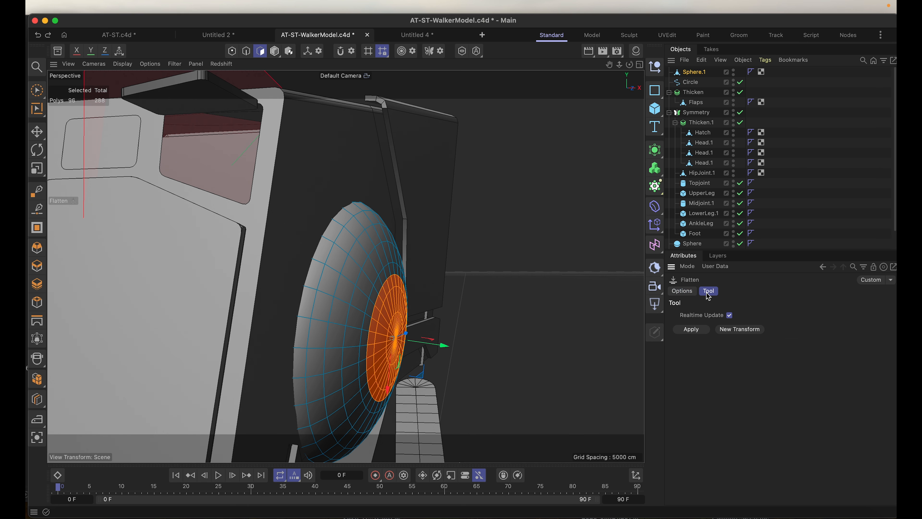
{"action": "left_click", "coordinate": [690, 330]}
{"action": "left_click_drag", "start_coordinate": [367, 341], "coordinate": [297, 349], "text": "alt"}
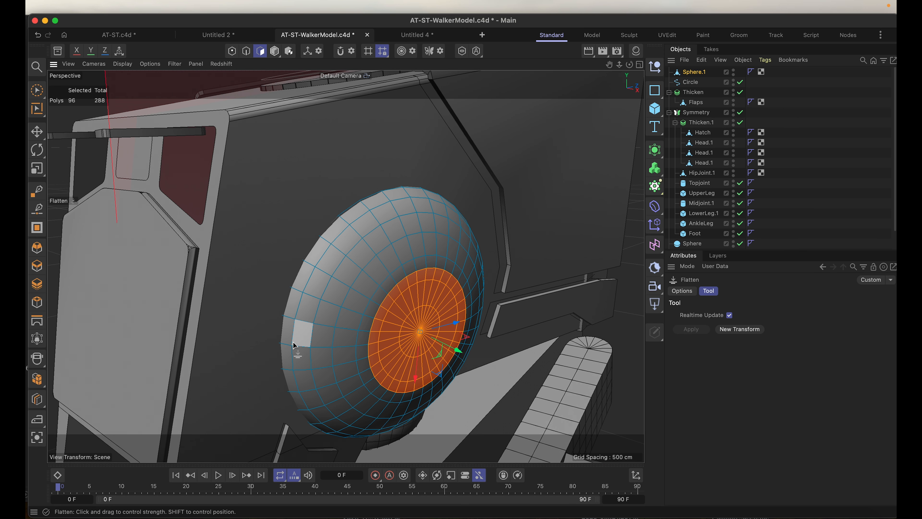
Step: Check the round housing in the reference photo and extrude the flattened central disc outward into a short raised cylinder
{"action": "key", "text": "super+Tab"}
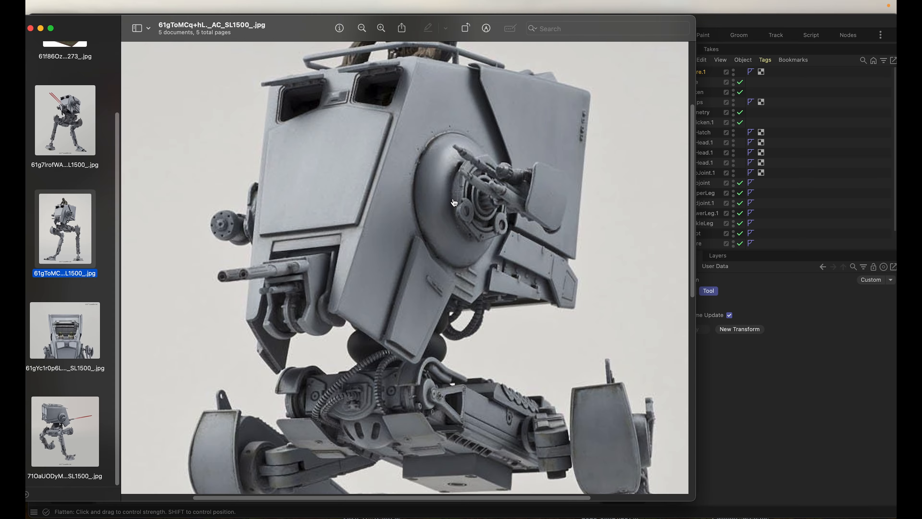
{"action": "key", "text": "super+Tab"}
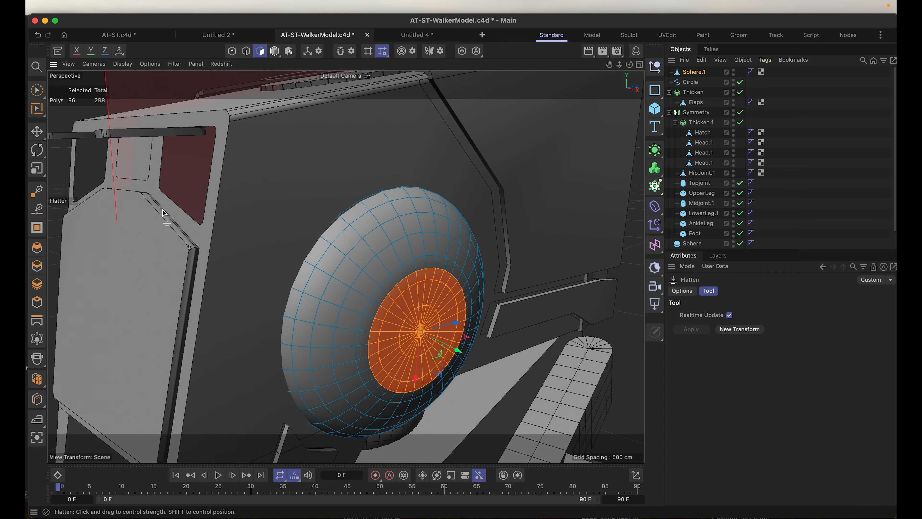
{"action": "left_click", "coordinate": [37, 267]}
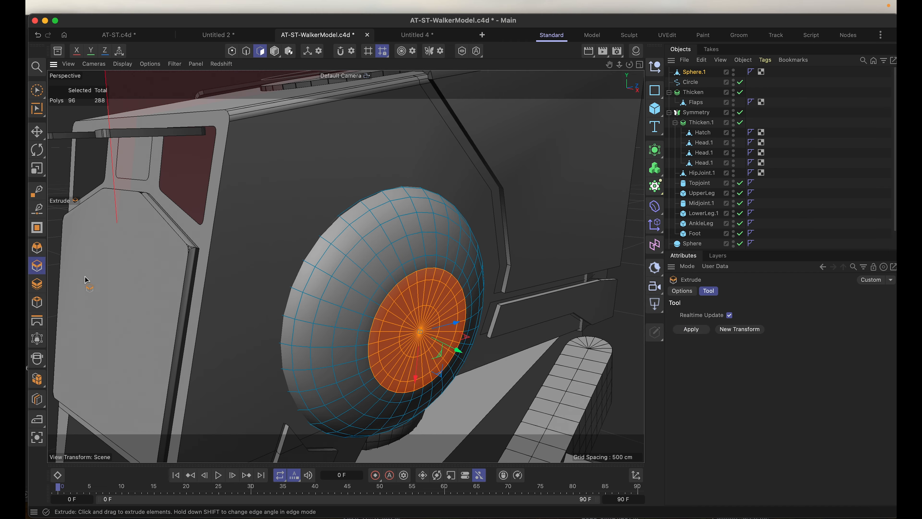
{"action": "left_click_drag", "start_coordinate": [488, 355], "coordinate": [530, 354]}
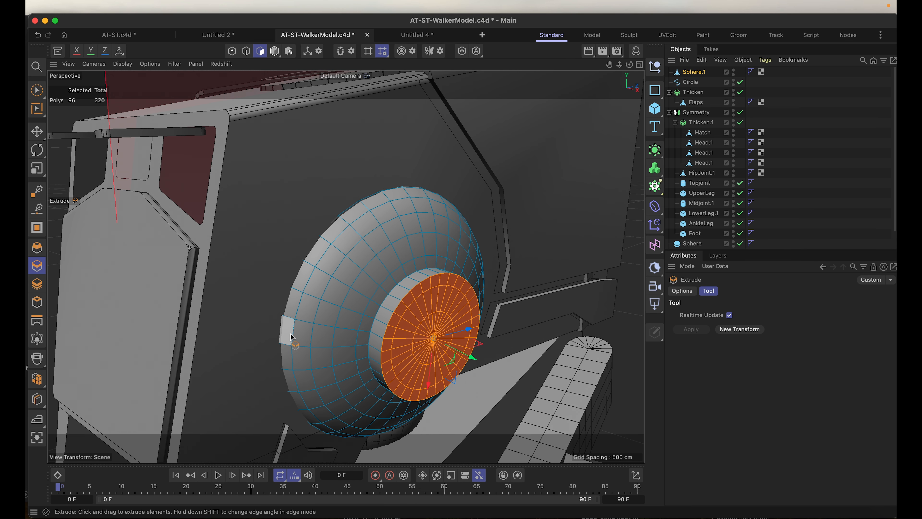
Step: Study the reference photo and add a loop cut at about 19.9% offset near the outer part of the raised disc's face
{"action": "key", "text": "super+Tab"}
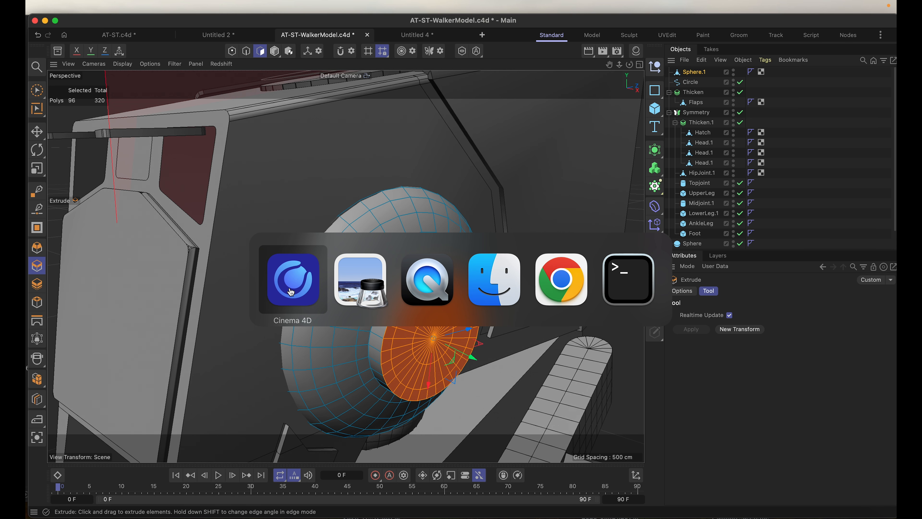
{"action": "left_click", "coordinate": [360, 287]}
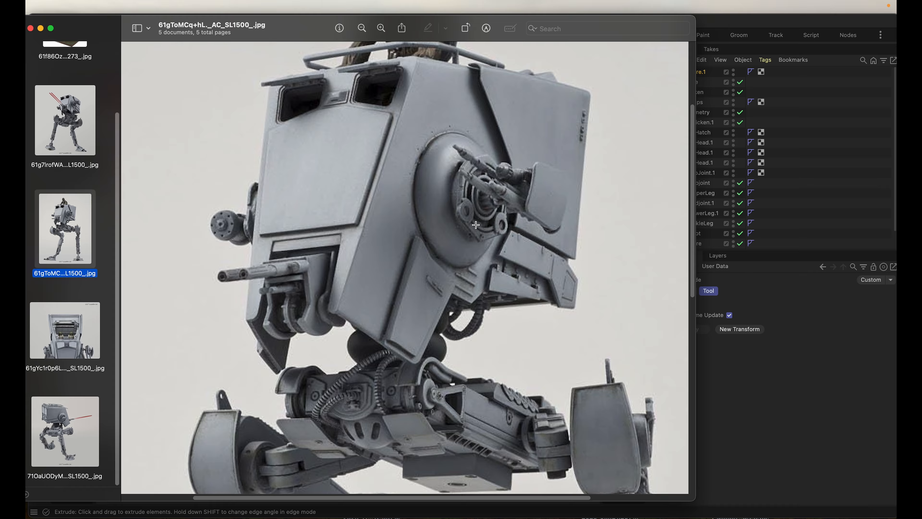
{"action": "key", "text": "super+Tab"}
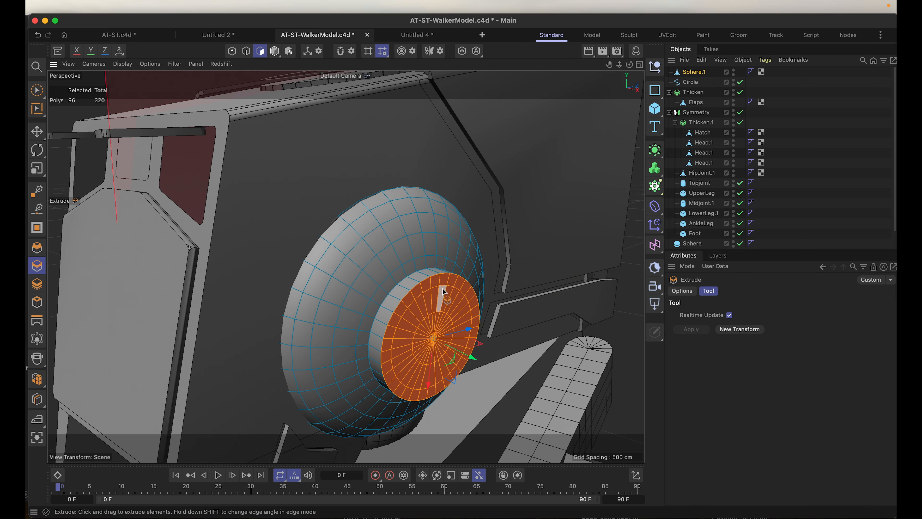
{"action": "left_click_drag", "start_coordinate": [449, 291], "coordinate": [390, 280], "text": "alt"}
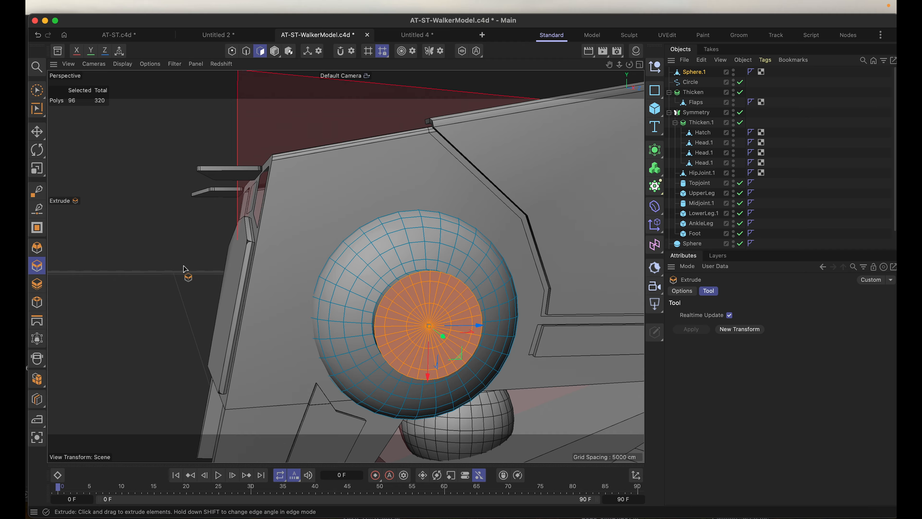
{"action": "key", "text": "k"}
{"action": "key", "text": "l"}
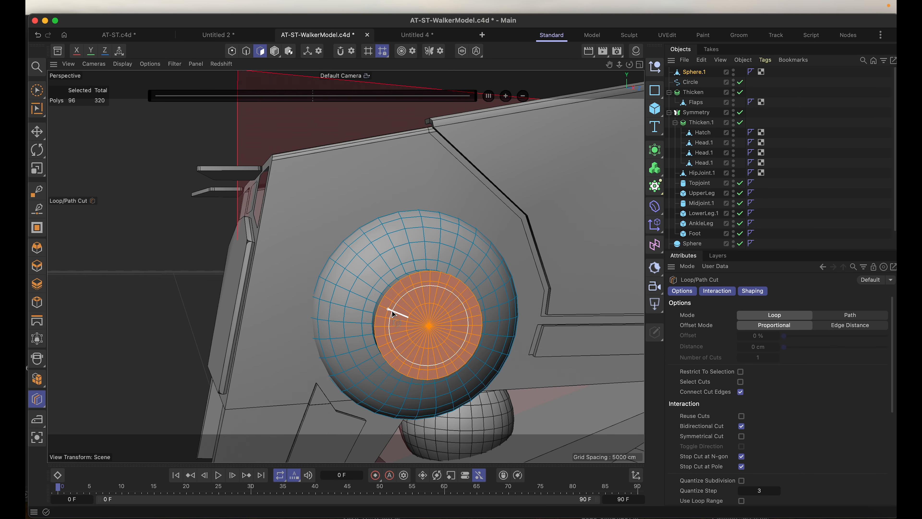
{"action": "left_click", "coordinate": [392, 310]}
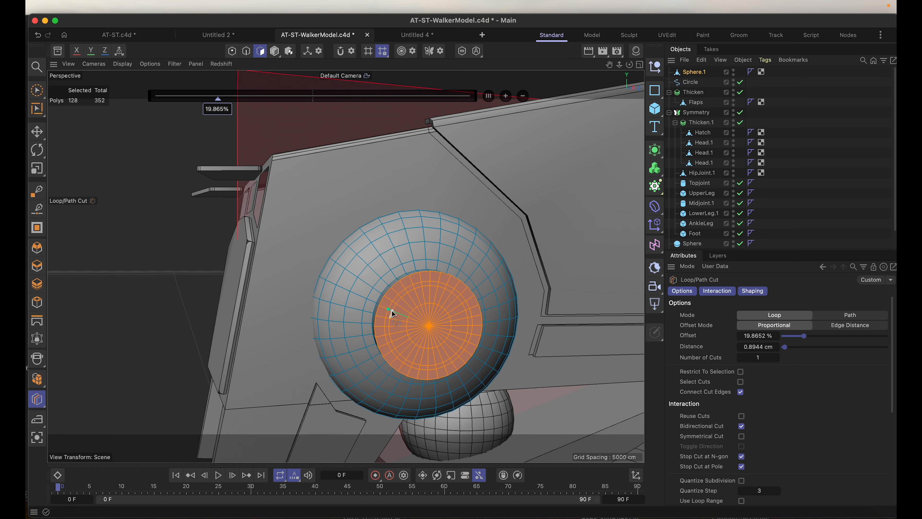
Step: Add two more loop cuts closer to the disc's centre, at about 23.7% and 18.1% offset, comparing with the reference photo
{"action": "key", "text": "super+Tab"}
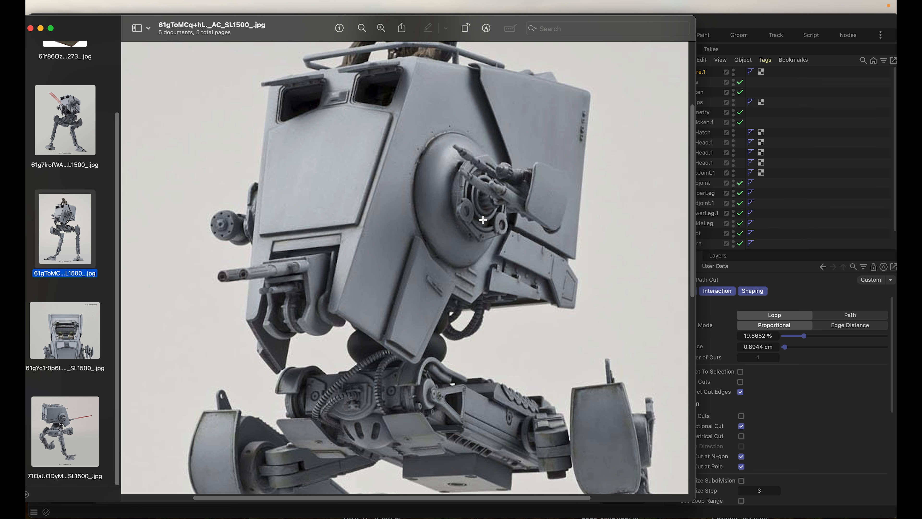
{"action": "key", "text": "super+Tab"}
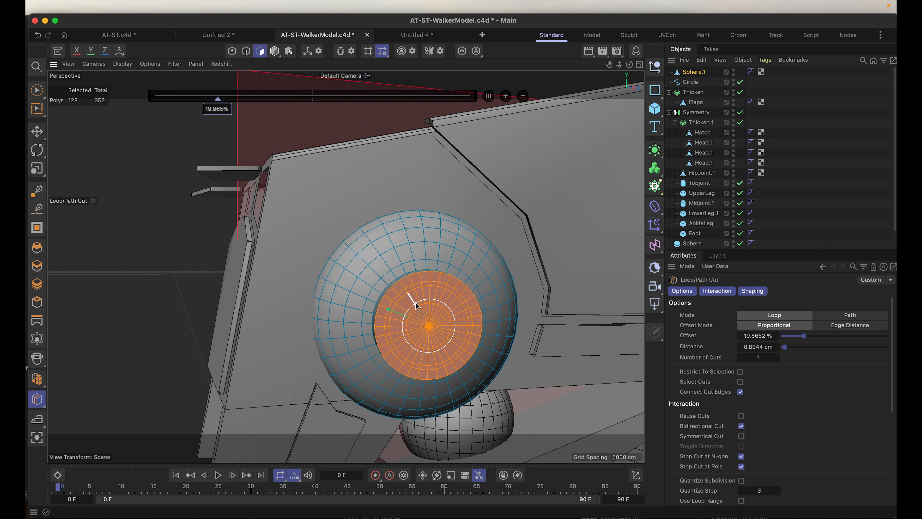
{"action": "left_click", "coordinate": [416, 303]}
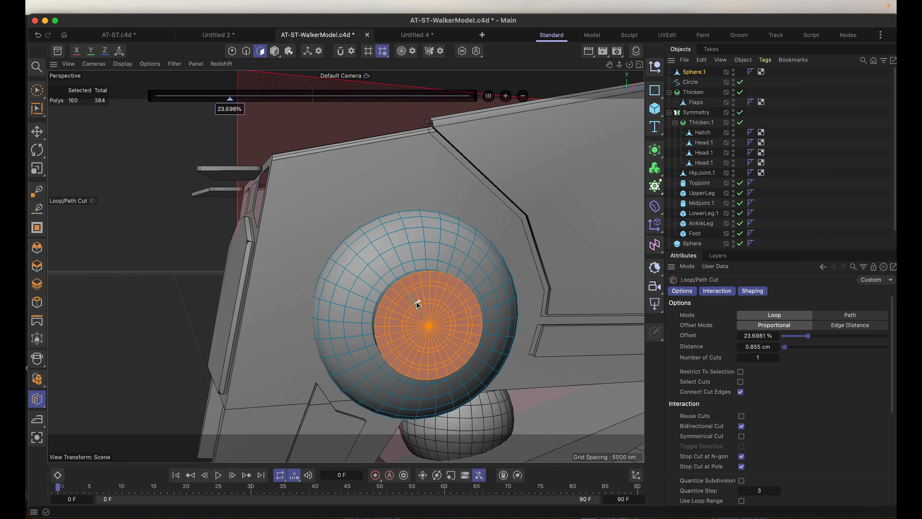
{"action": "key", "text": "super+Tab"}
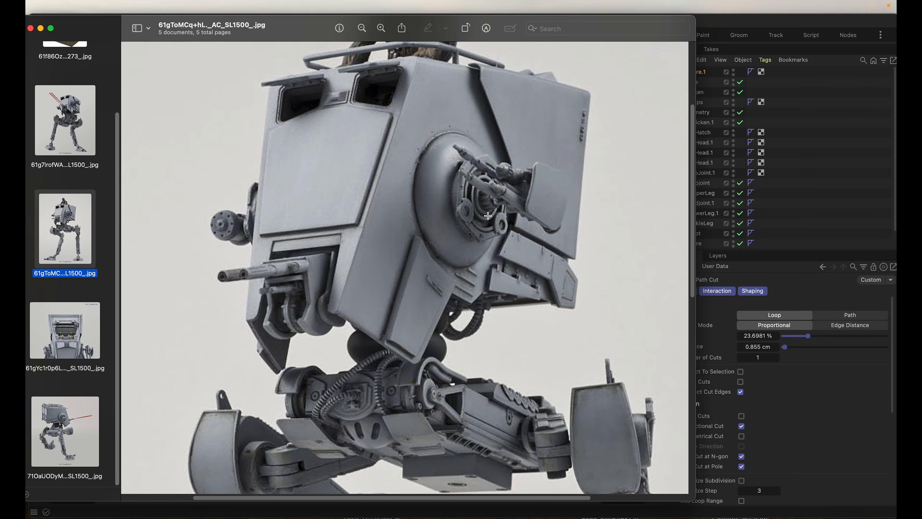
{"action": "key", "text": "super+Tab"}
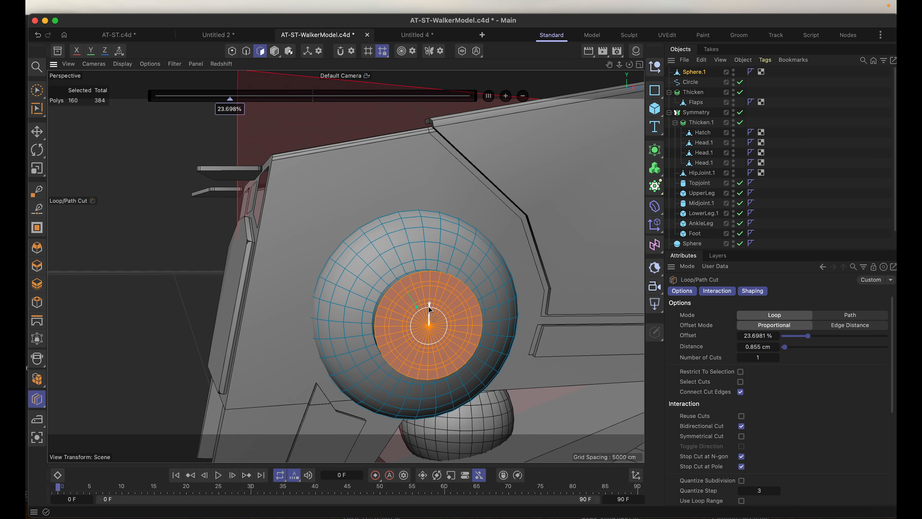
{"action": "left_click", "coordinate": [430, 310]}
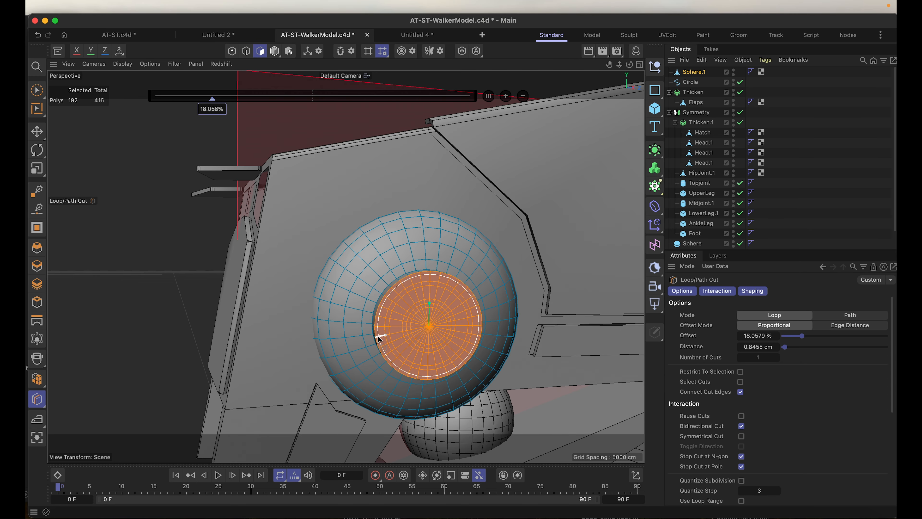
Step: Try to select a concentric polygon ring on the raised disc's face with Loop Selection
{"action": "left_click_drag", "start_coordinate": [381, 334], "coordinate": [441, 323], "text": "alt"}
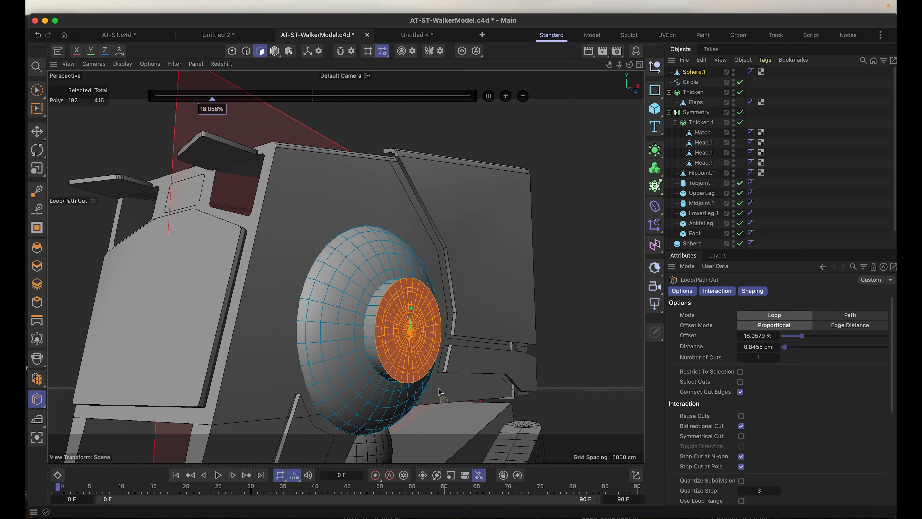
{"action": "left_click", "coordinate": [37, 109]}
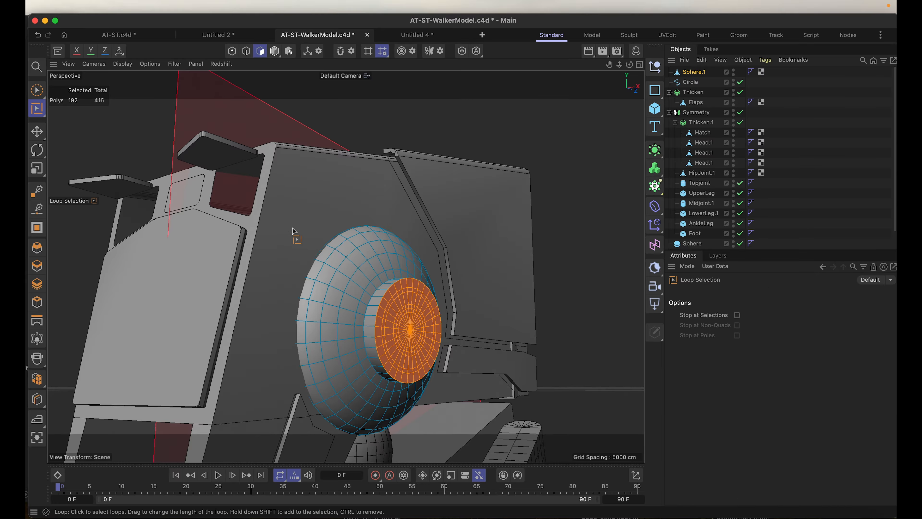
{"action": "left_click", "coordinate": [390, 302]}
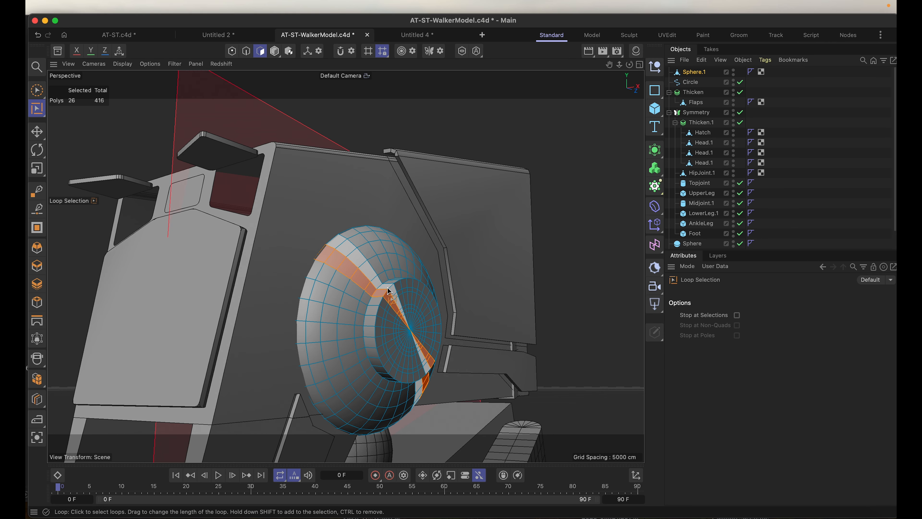
{"action": "scroll", "coordinate": [389, 310], "scroll_direction": "down", "scroll_amount": 1}
{"action": "scroll", "coordinate": [389, 309], "scroll_direction": "up", "scroll_amount": 8}
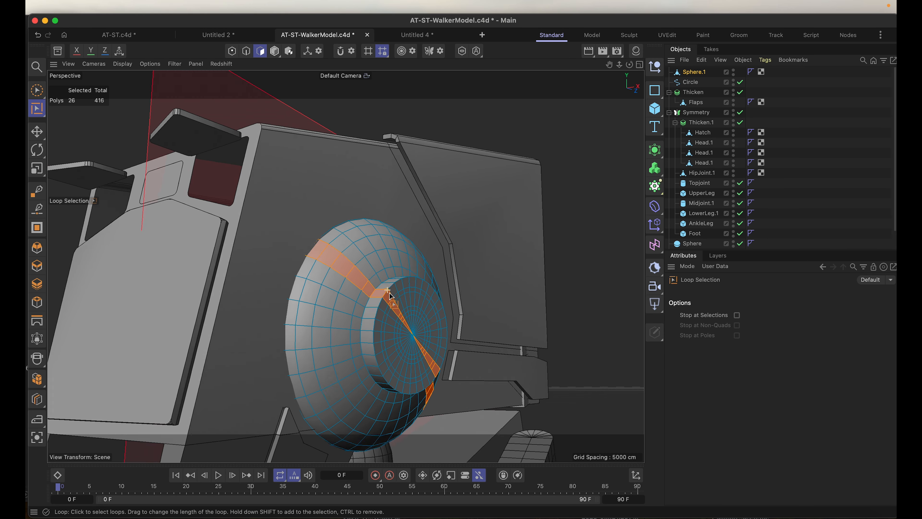
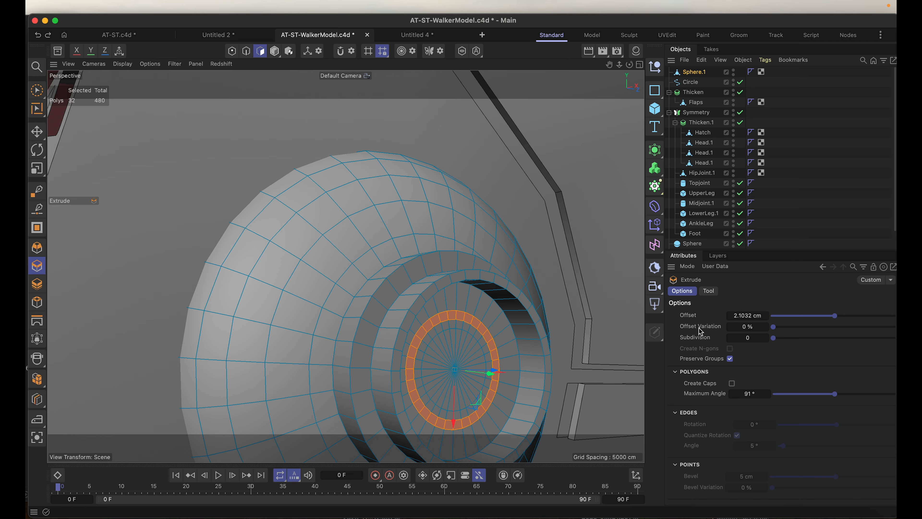
Step: Undo the inner ring's selection and the outer narrow ring's extrusion, and re-extrude that outer ring outward by about 2.69 cm
{"action": "key", "text": "super+z"}
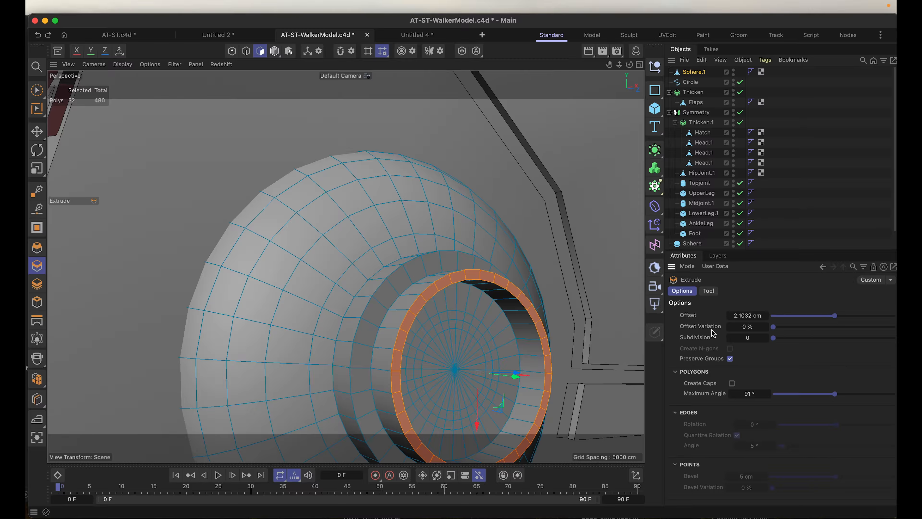
{"action": "key", "text": "super+z"}
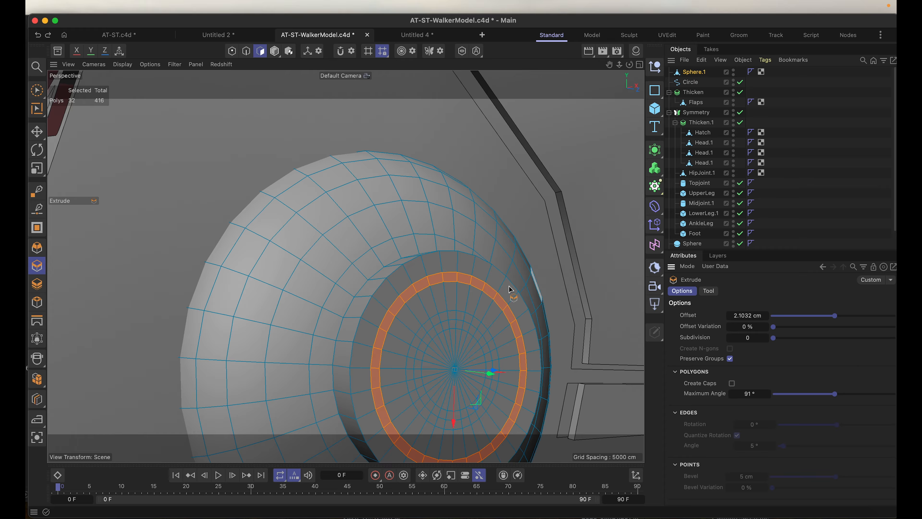
{"action": "left_click_drag", "start_coordinate": [144, 249], "coordinate": [217, 250]}
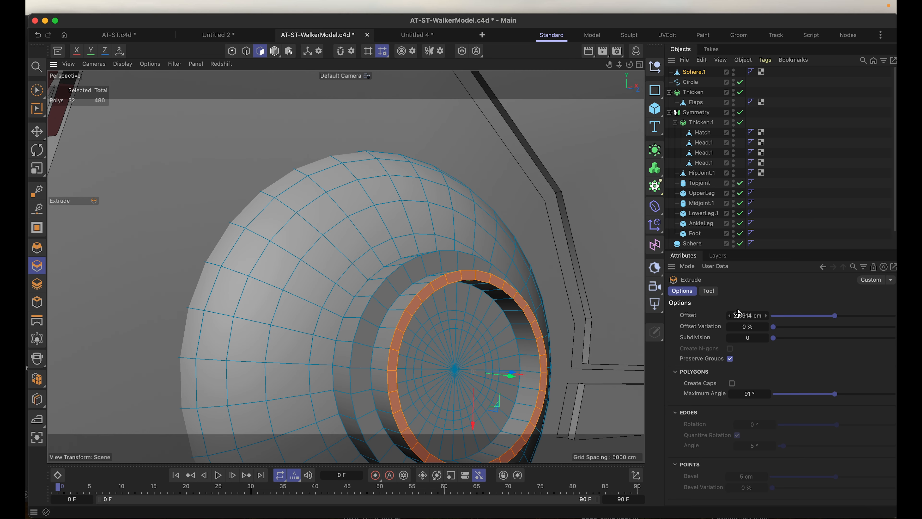
Step: Display the Extrude tool's Options and Tool settings together
{"action": "left_click", "coordinate": [710, 291], "text": "shift"}
{"action": "scroll", "coordinate": [879, 399], "scroll_direction": "down", "scroll_amount": 3}
{"action": "left_click", "coordinate": [735, 491]}
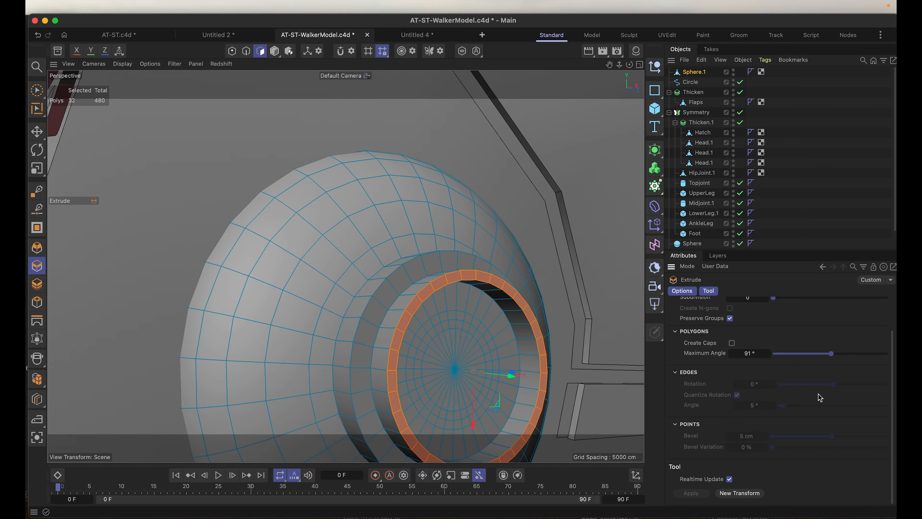
{"action": "scroll", "coordinate": [894, 372], "scroll_direction": "up", "scroll_amount": 3}
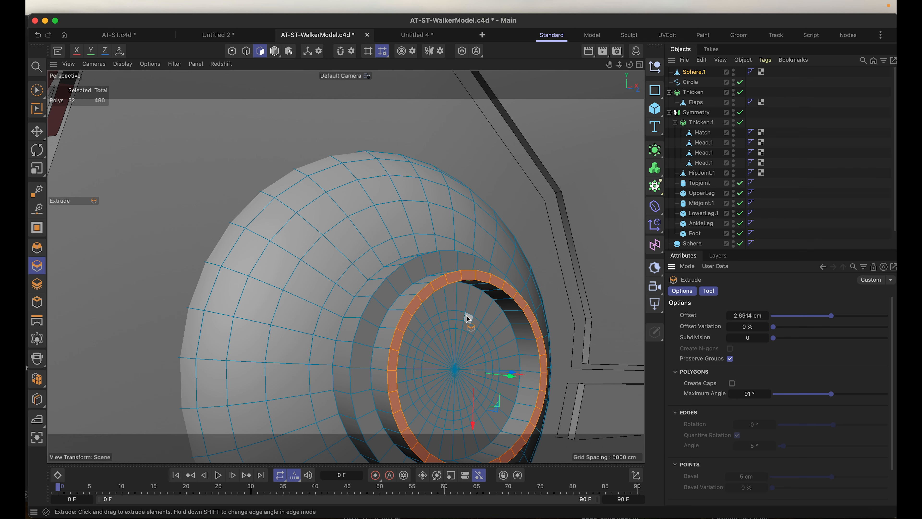
Step: Loop-select the narrow inner polygon ring on the disc's face and extrude it outward with the same 2.6914 cm offset
{"action": "key", "text": "u"}
{"action": "key", "text": "l"}
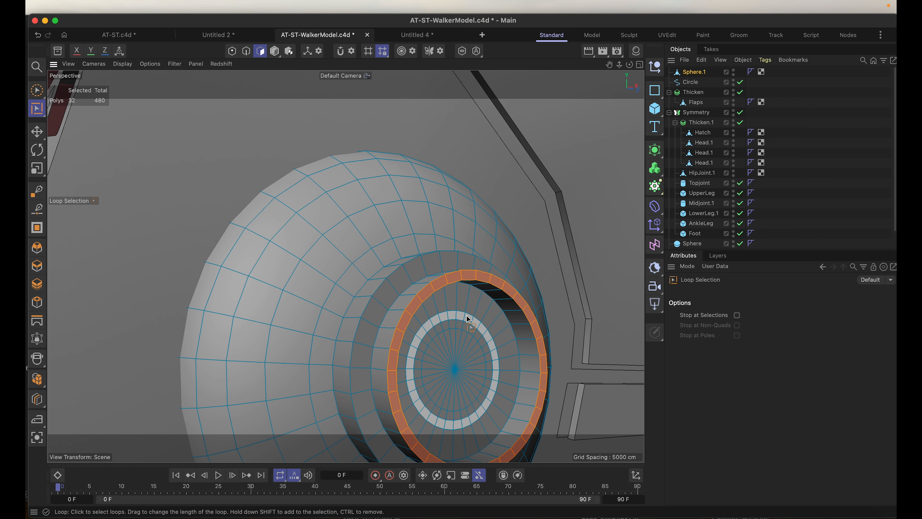
{"action": "left_click", "coordinate": [469, 318]}
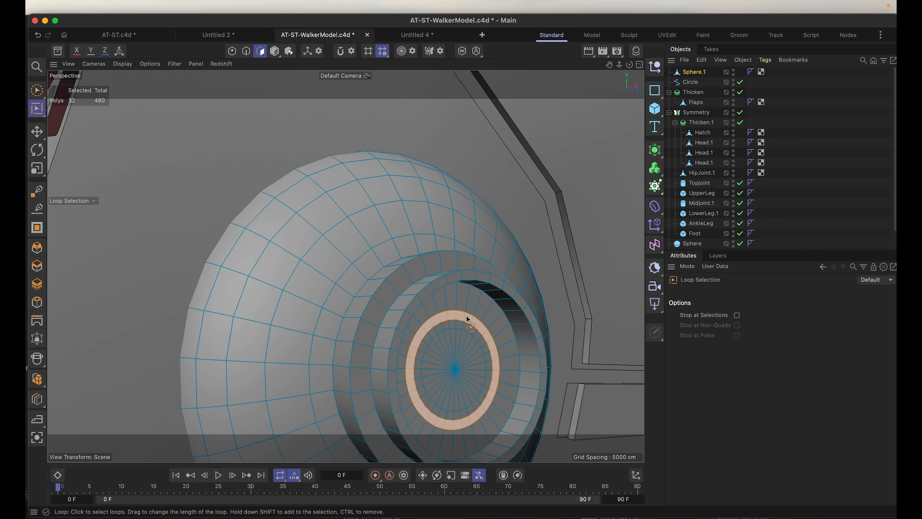
{"action": "key", "text": "d"}
{"action": "scroll", "coordinate": [893, 380], "scroll_direction": "down", "scroll_amount": 3}
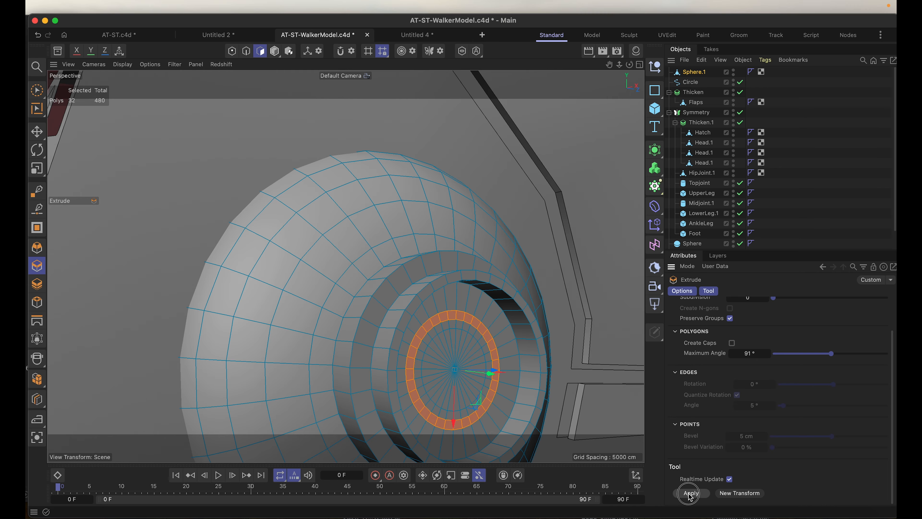
{"action": "left_click", "coordinate": [691, 494]}
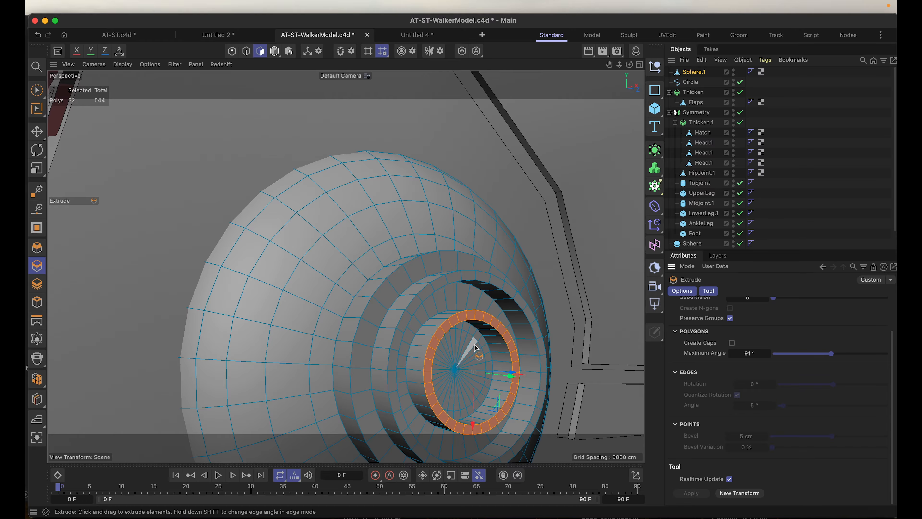
{"action": "left_click_drag", "start_coordinate": [488, 364], "coordinate": [449, 358], "text": "alt"}
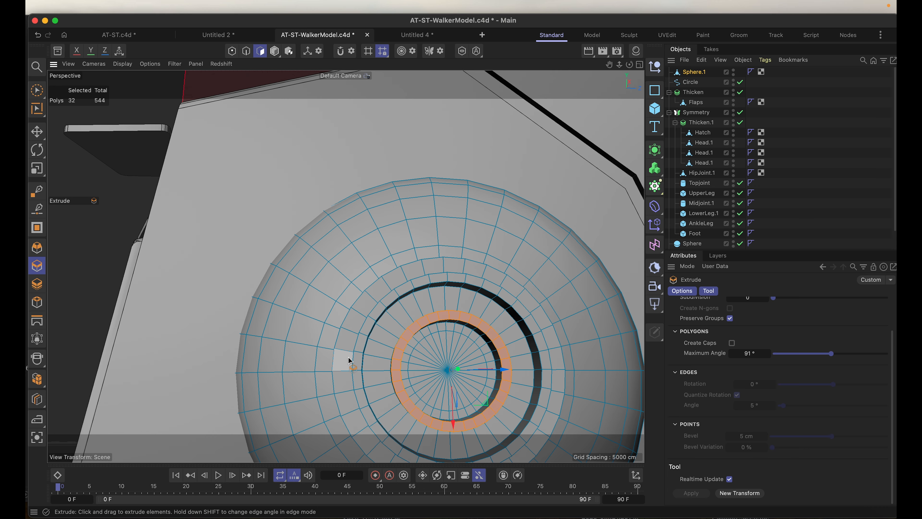
Step: Add a loop cut around the disc's central face at about 28% offset, just inside the innermost raised ring
{"action": "key", "text": "k"}
{"action": "key", "text": "l"}
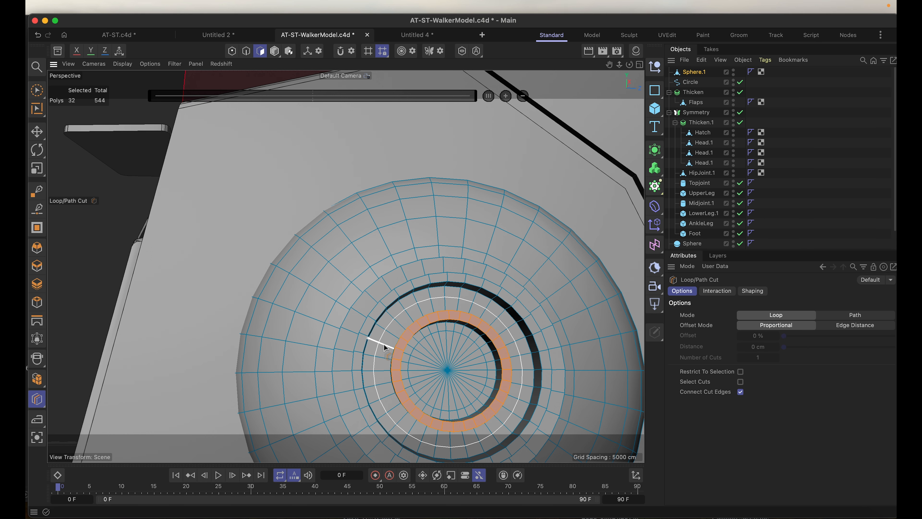
{"action": "left_click", "coordinate": [429, 330]}
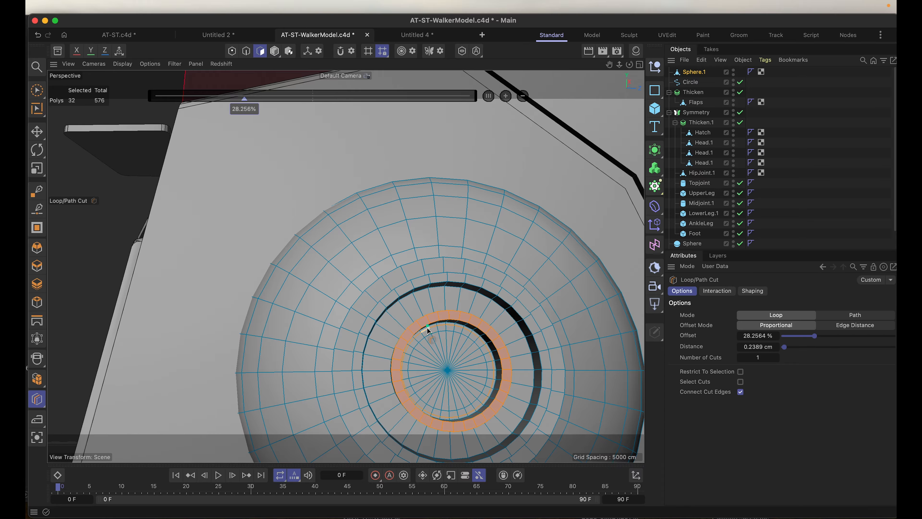
Step: Loop-select the narrow polygon ring at the edge of the disc's central face and extrude it with a 2.6914 cm offset
{"action": "key", "text": "u"}
{"action": "key", "text": "l"}
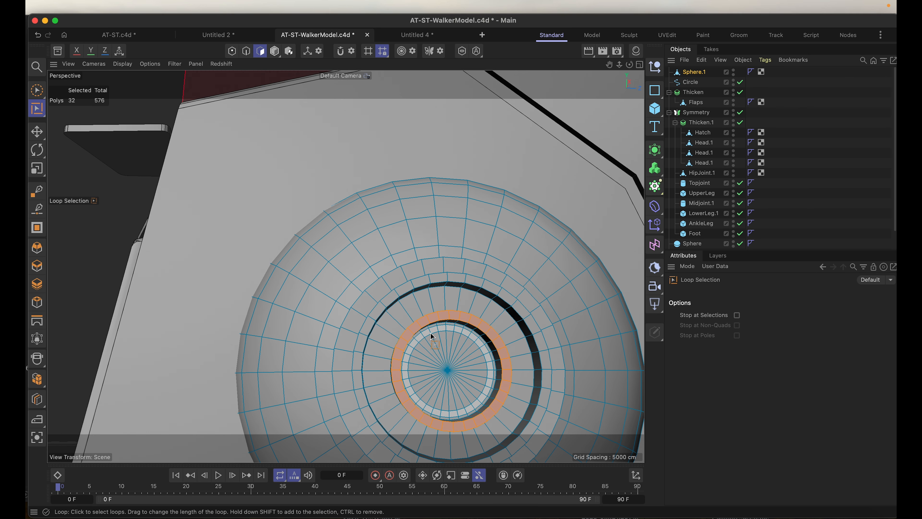
{"action": "left_click", "coordinate": [432, 335]}
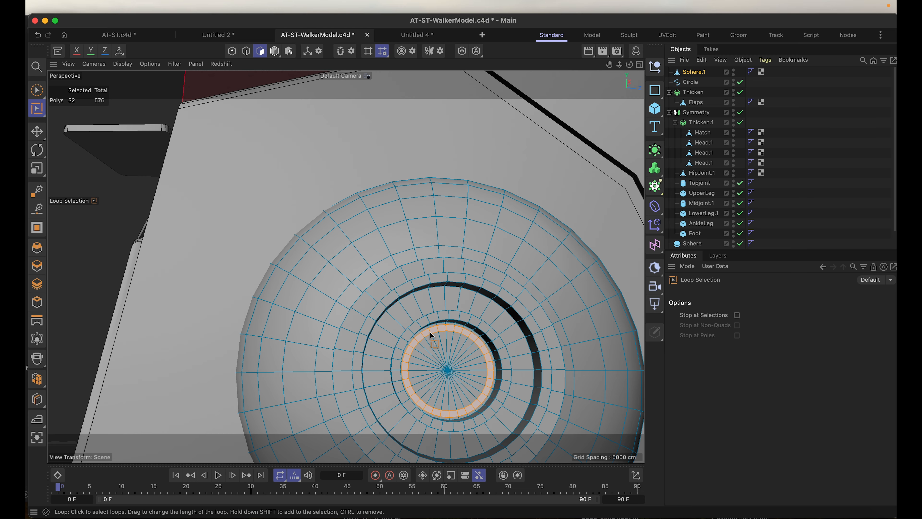
{"action": "key", "text": "d"}
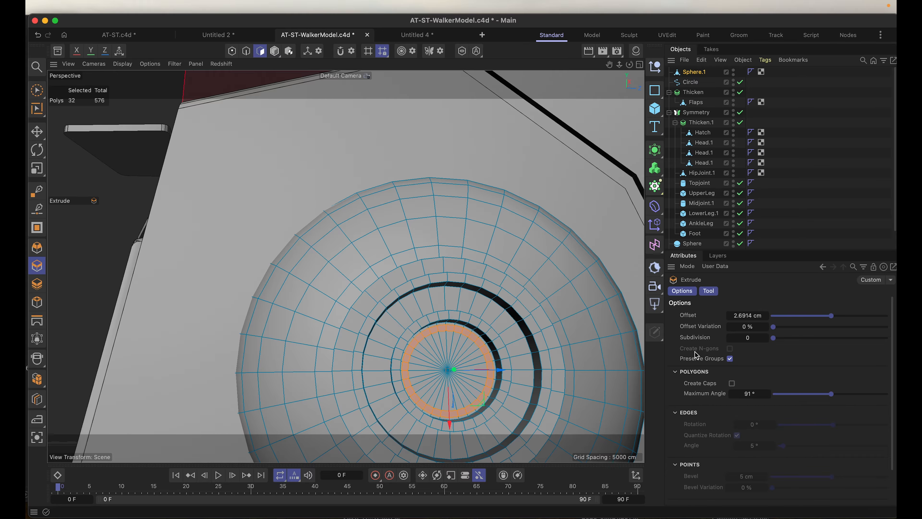
{"action": "scroll", "coordinate": [892, 373], "scroll_direction": "down", "scroll_amount": 2}
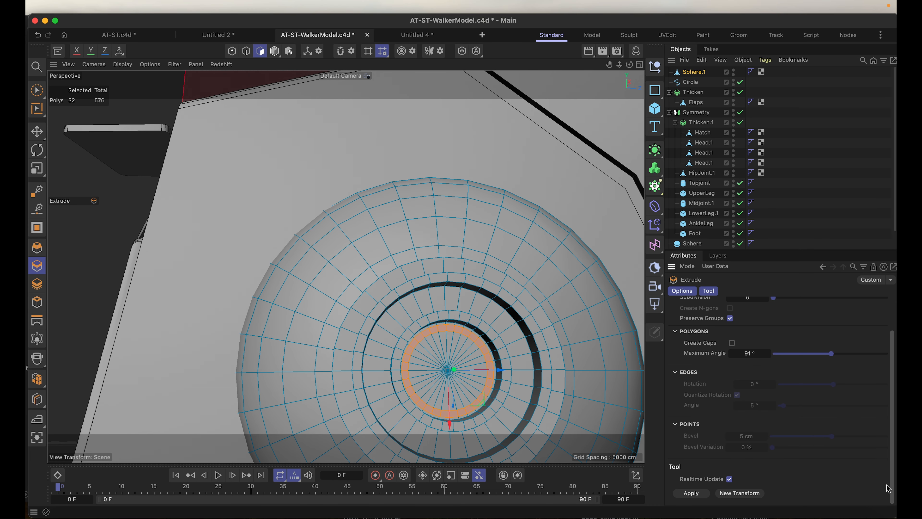
{"action": "left_click", "coordinate": [686, 494]}
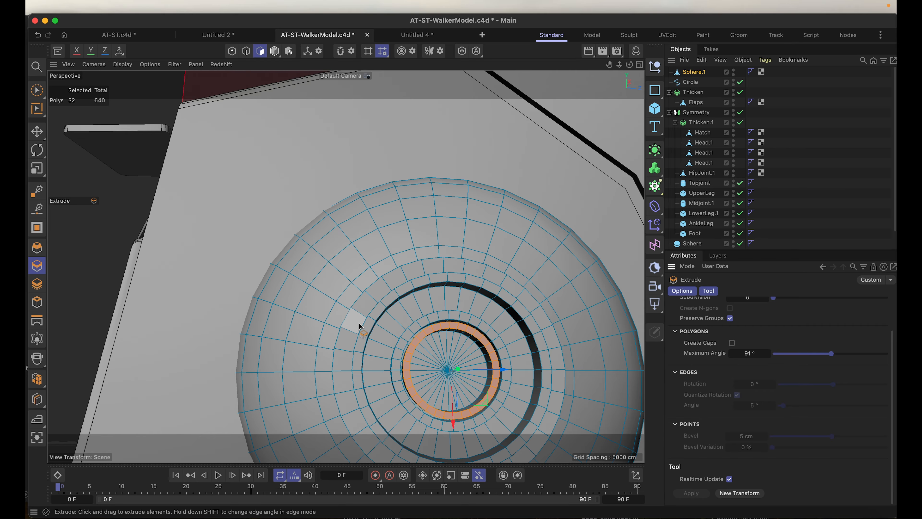
Step: Check the stepped rings from the side and save the project
{"action": "left_click_drag", "start_coordinate": [365, 341], "coordinate": [431, 356], "text": "alt"}
{"action": "scroll", "coordinate": [430, 353], "scroll_direction": "down", "scroll_amount": 4}
{"action": "mouse_move", "coordinate": [349, 364]}
{"action": "left_mouse_down", "text": "alt"}
{"action": "mouse_move", "coordinate": [428, 366]}
{"action": "mouse_move", "coordinate": [313, 336]}
{"action": "mouse_move", "coordinate": [288, 361]}
{"action": "mouse_move", "coordinate": [342, 374]}
{"action": "mouse_move", "coordinate": [389, 371]}
{"action": "mouse_move", "coordinate": [189, 338]}
{"action": "mouse_move", "coordinate": [165, 345]}
{"action": "mouse_move", "coordinate": [289, 383]}
{"action": "mouse_move", "coordinate": [505, 313]}
{"action": "mouse_move", "coordinate": [233, 364]}
{"action": "mouse_move", "coordinate": [380, 284]}
{"action": "left_mouse_up", "text": "alt"}
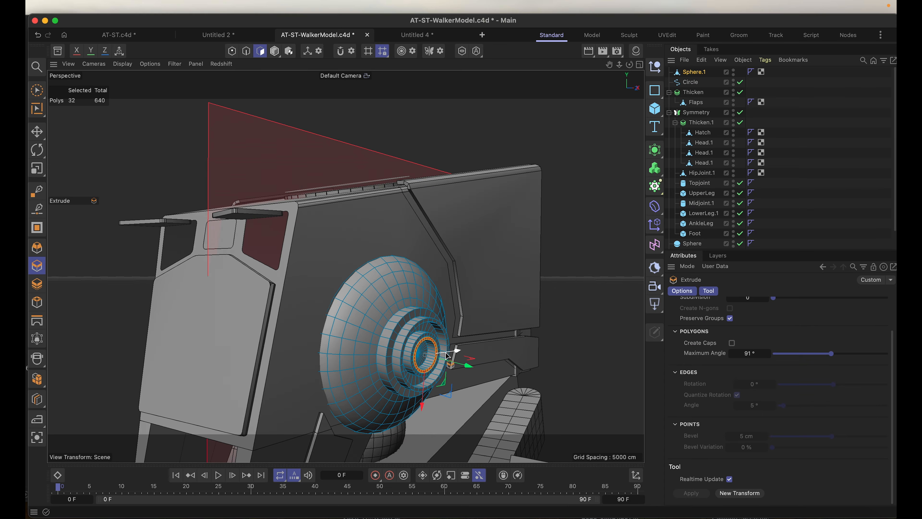
{"action": "key", "text": "super+s"}
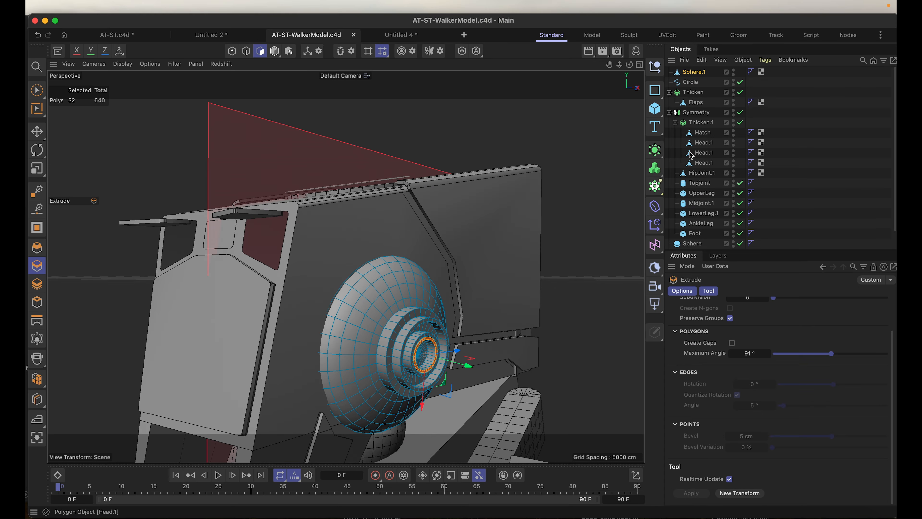
Step: Rename the Sphere.1 object to WeaponMount and make it a child of the Symmetry object
{"action": "left_click", "coordinate": [697, 72]}
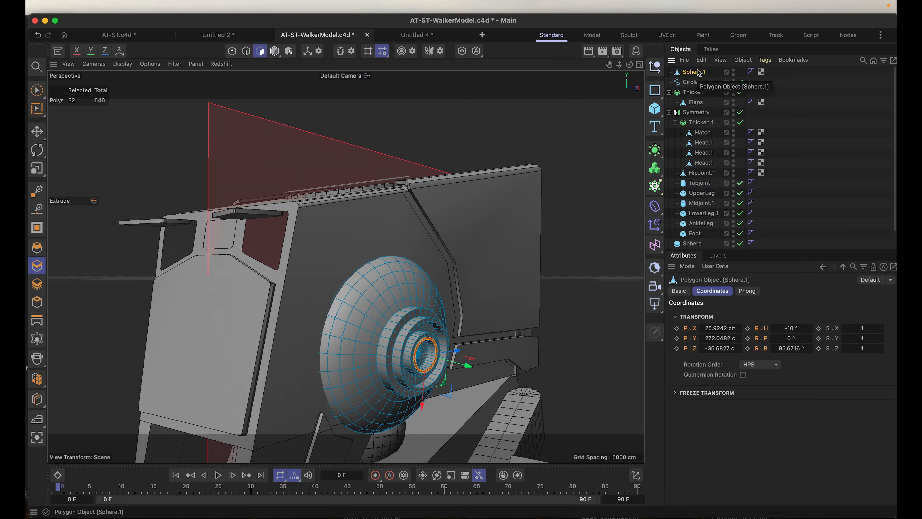
{"action": "double_click", "coordinate": [698, 74]}
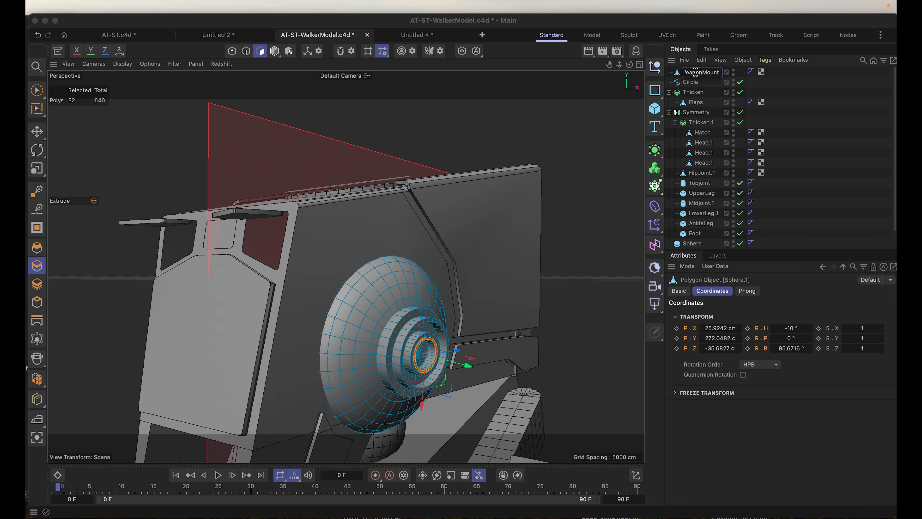
{"action": "type", "text": "WeaponMount"}
{"action": "key", "text": "Return"}
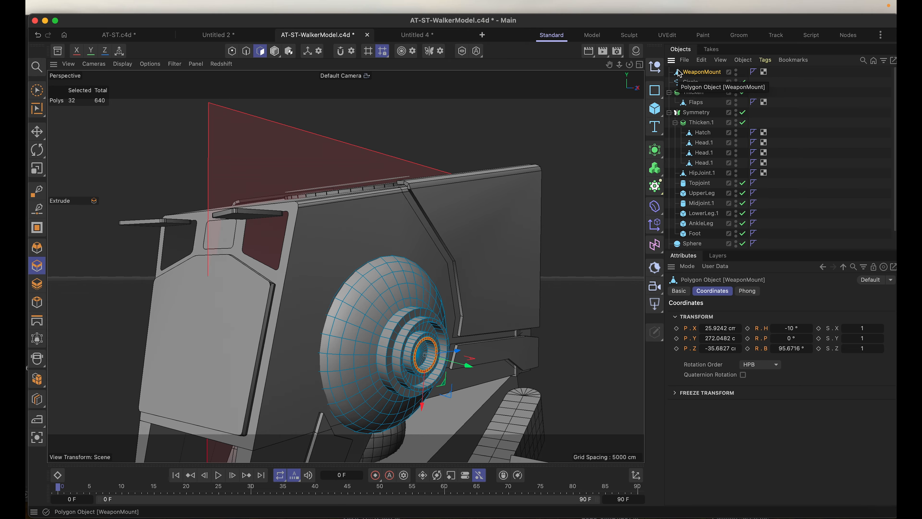
{"action": "left_click_drag", "start_coordinate": [697, 76], "coordinate": [699, 112]}
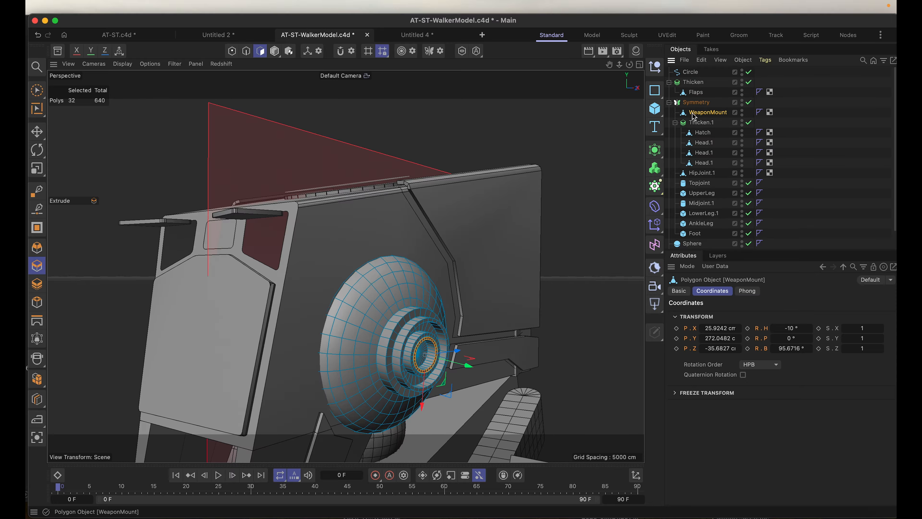
Step: Examine the mirrored weapon mounts on both sides of the walker head from the front and up close
{"action": "left_click_drag", "start_coordinate": [275, 313], "coordinate": [393, 313], "text": "alt"}
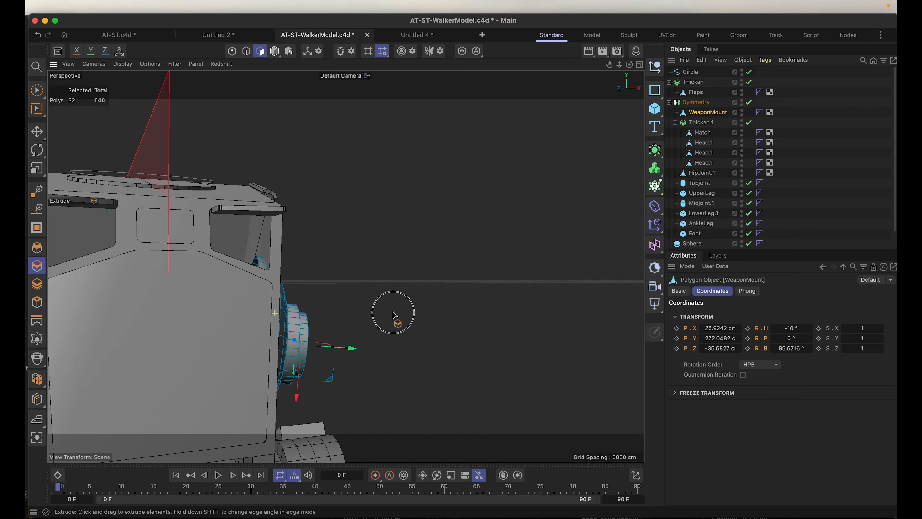
{"action": "scroll", "coordinate": [172, 315], "scroll_direction": "up", "scroll_amount": 3}
{"action": "scroll", "coordinate": [172, 315], "scroll_direction": "down", "scroll_amount": 6}
{"action": "left_click_drag", "start_coordinate": [133, 319], "coordinate": [130, 319], "text": "alt"}
{"action": "middle_click_drag", "start_coordinate": [130, 320], "coordinate": [142, 340], "text": "alt"}
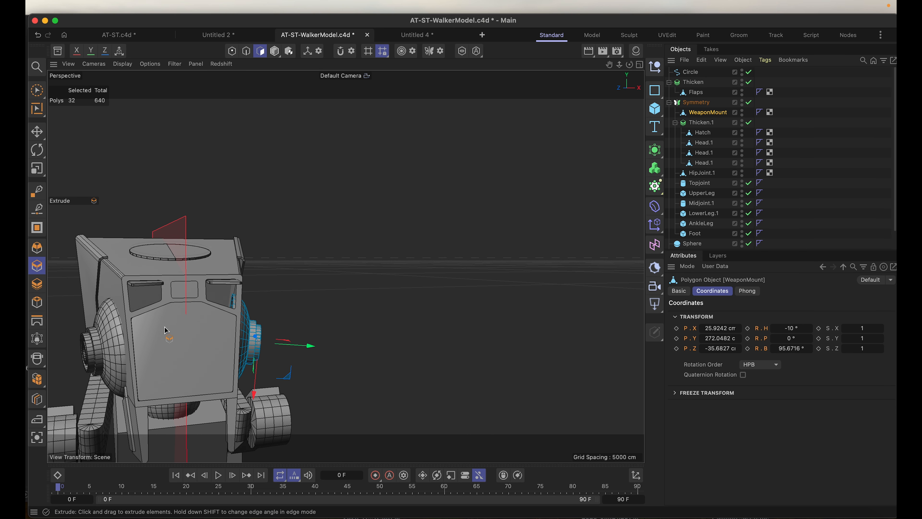
{"action": "scroll", "coordinate": [237, 304], "scroll_direction": "up", "scroll_amount": 6}
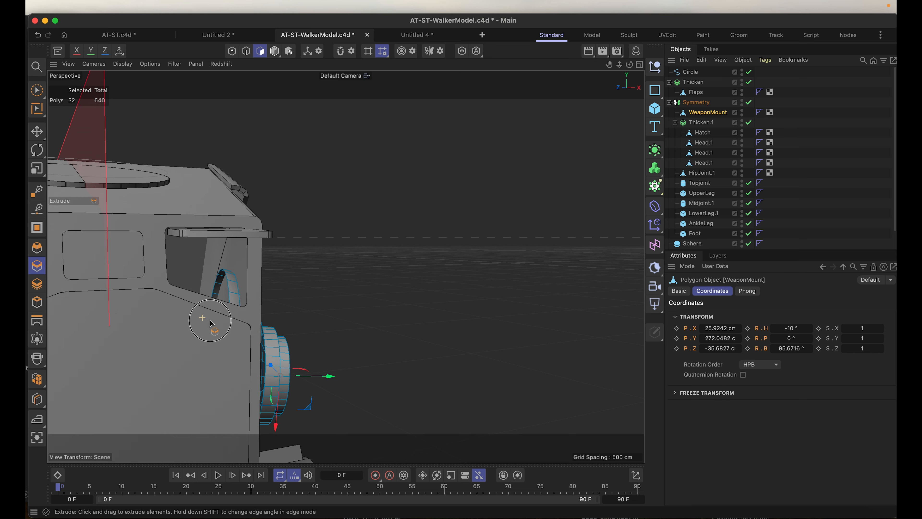
{"action": "mouse_move", "coordinate": [212, 323]}
{"action": "left_mouse_down", "text": "alt"}
{"action": "mouse_move", "coordinate": [213, 367]}
{"action": "mouse_move", "coordinate": [192, 369]}
{"action": "mouse_move", "coordinate": [198, 338]}
{"action": "mouse_move", "coordinate": [124, 343]}
{"action": "mouse_move", "coordinate": [91, 330]}
{"action": "mouse_move", "coordinate": [235, 347]}
{"action": "mouse_move", "coordinate": [204, 338]}
{"action": "mouse_move", "coordinate": [206, 329]}
{"action": "mouse_move", "coordinate": [120, 330]}
{"action": "mouse_move", "coordinate": [123, 361]}
{"action": "mouse_move", "coordinate": [206, 351]}
{"action": "mouse_move", "coordinate": [211, 321]}
{"action": "mouse_move", "coordinate": [212, 332]}
{"action": "mouse_move", "coordinate": [206, 320]}
{"action": "mouse_move", "coordinate": [169, 341]}
{"action": "mouse_move", "coordinate": [141, 337]}
{"action": "left_mouse_up", "text": "alt"}
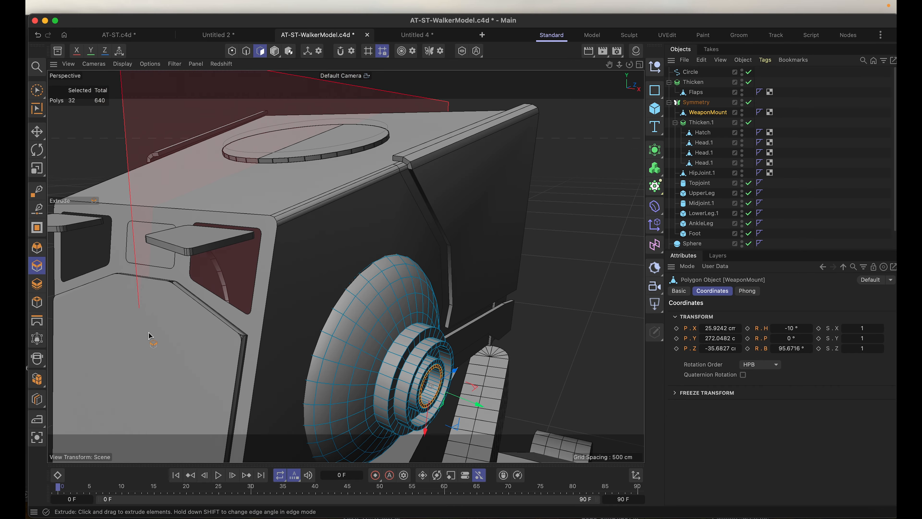
{"action": "scroll", "coordinate": [149, 330], "scroll_direction": "down", "scroll_amount": 3}
{"action": "mouse_move", "coordinate": [145, 325]}
{"action": "left_mouse_down", "text": "alt"}
{"action": "mouse_move", "coordinate": [180, 321]}
{"action": "mouse_move", "coordinate": [153, 339]}
{"action": "mouse_move", "coordinate": [205, 333]}
{"action": "mouse_move", "coordinate": [69, 331]}
{"action": "mouse_move", "coordinate": [93, 319]}
{"action": "mouse_move", "coordinate": [165, 341]}
{"action": "mouse_move", "coordinate": [134, 336]}
{"action": "left_mouse_up", "text": "alt"}
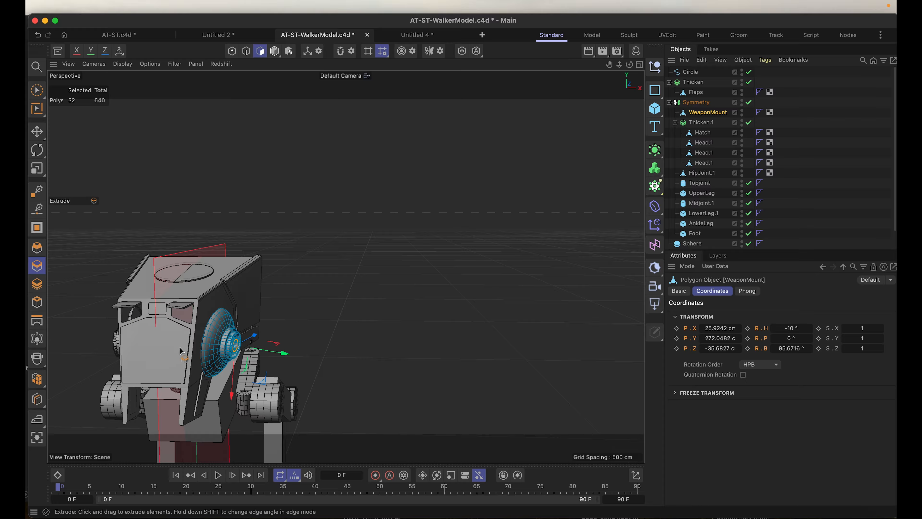
{"action": "scroll", "coordinate": [180, 348], "scroll_direction": "up", "scroll_amount": 2}
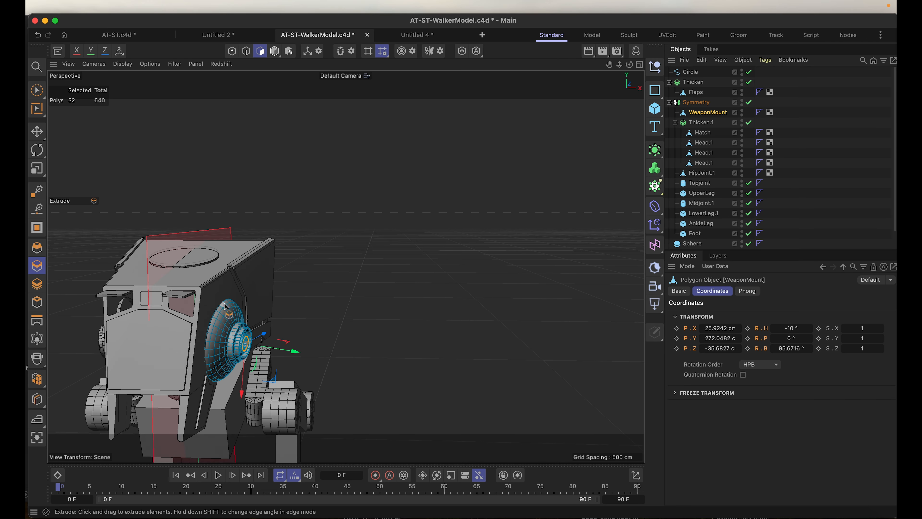
Step: Inspect the mirrored mount on the opposite side of the head and save the project
{"action": "left_click_drag", "start_coordinate": [131, 362], "coordinate": [29, 340], "text": "alt"}
{"action": "left_click_drag", "start_coordinate": [108, 353], "coordinate": [154, 329], "text": "alt"}
{"action": "middle_click_drag", "start_coordinate": [153, 328], "coordinate": [401, 268], "text": "alt"}
{"action": "key", "text": "super+s"}
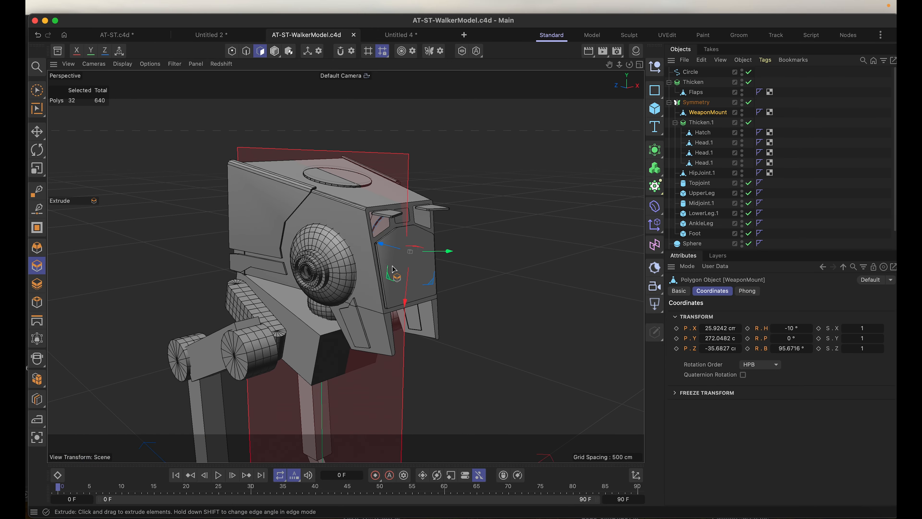
{"action": "left_click_drag", "start_coordinate": [384, 260], "coordinate": [374, 244], "text": "alt"}
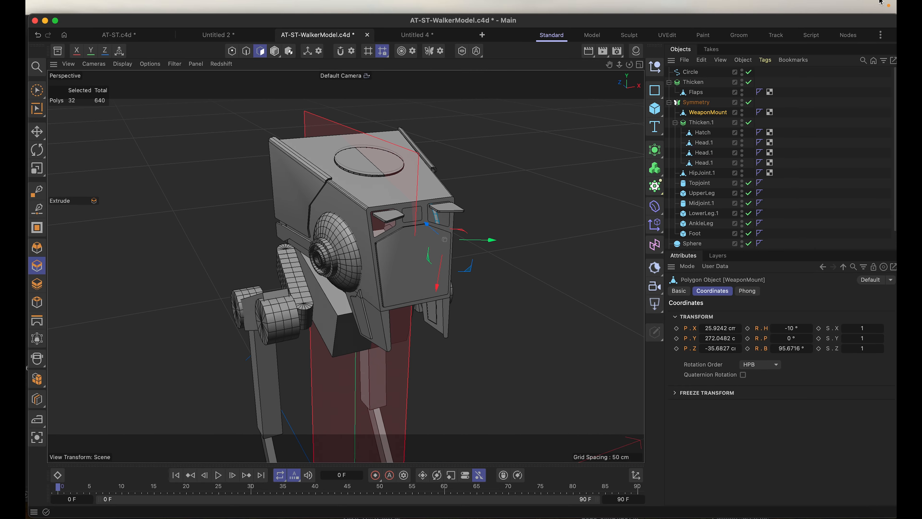